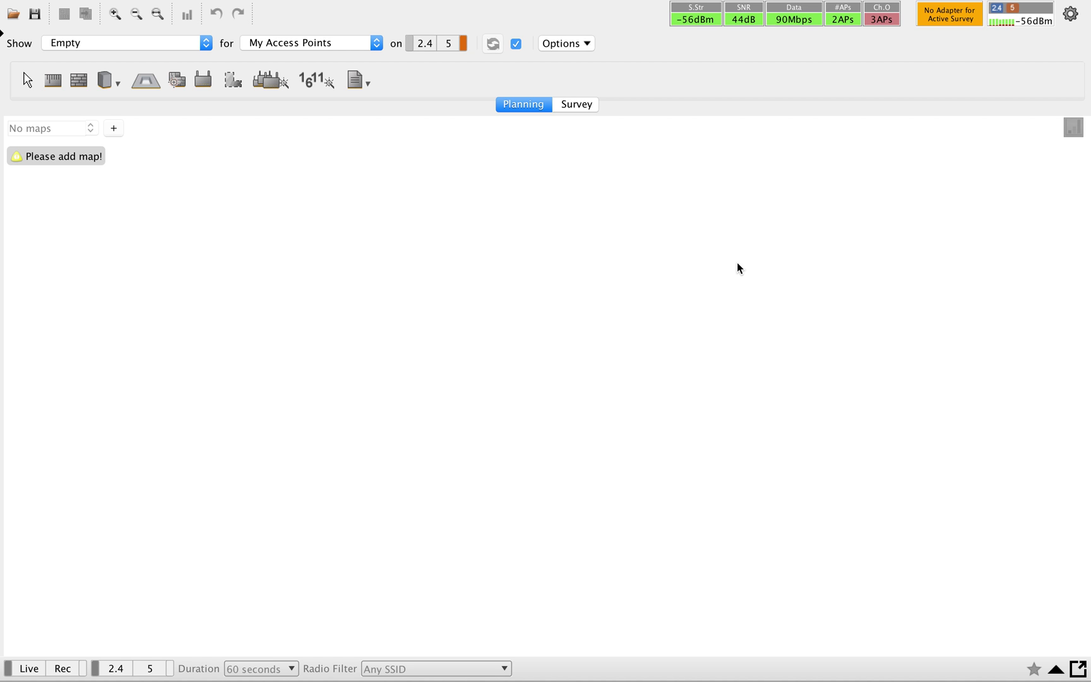
Import office-dwgmodels.com.pdf from the Ekahau Training folder as the project's first map
left_click(115, 129)
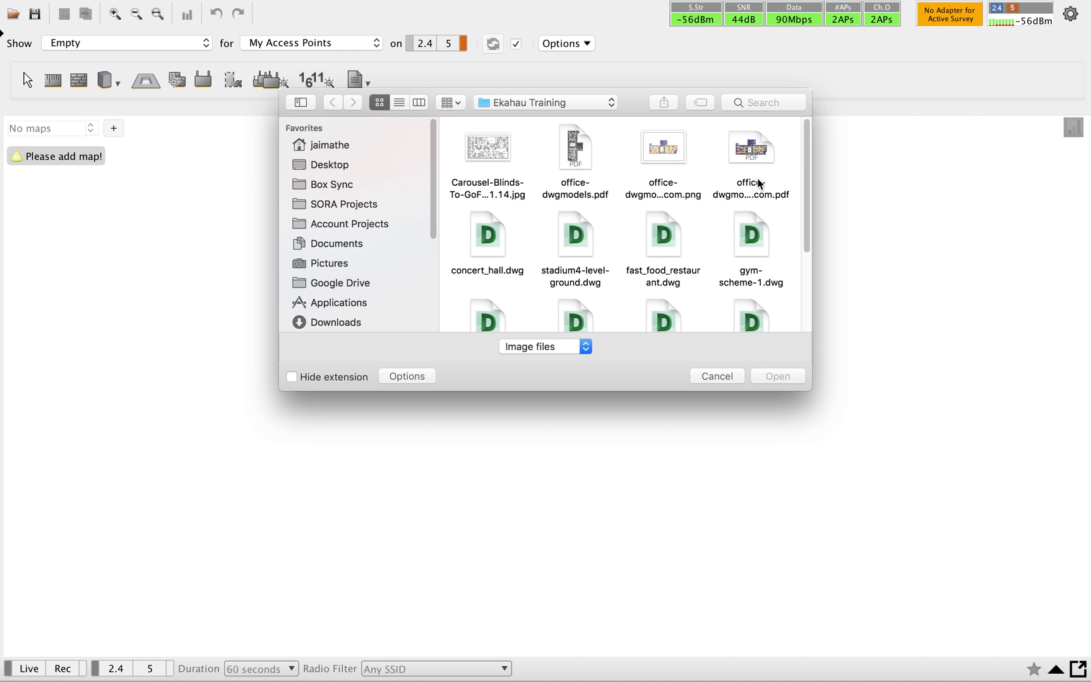
left_click(759, 164)
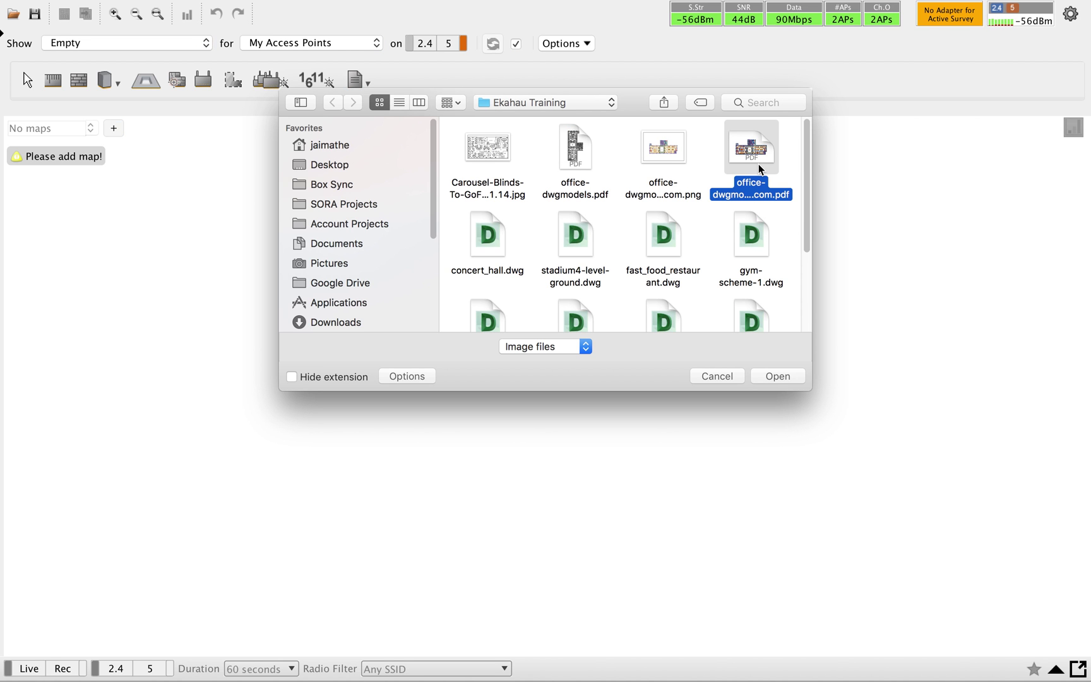
left_click(785, 377)
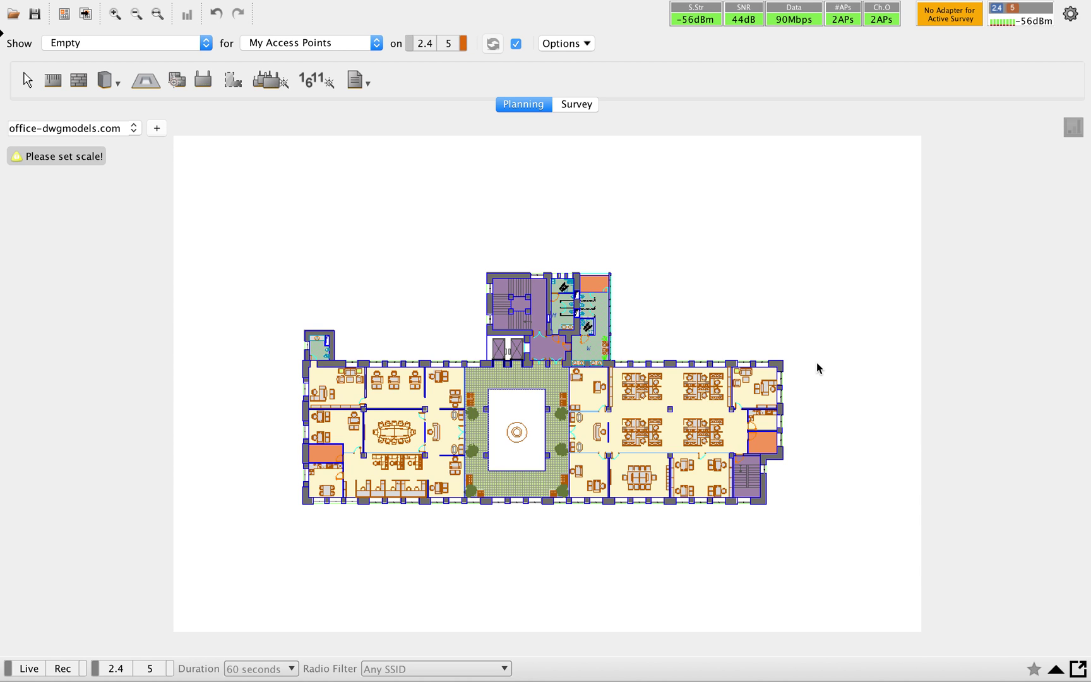
left_click(157, 129)
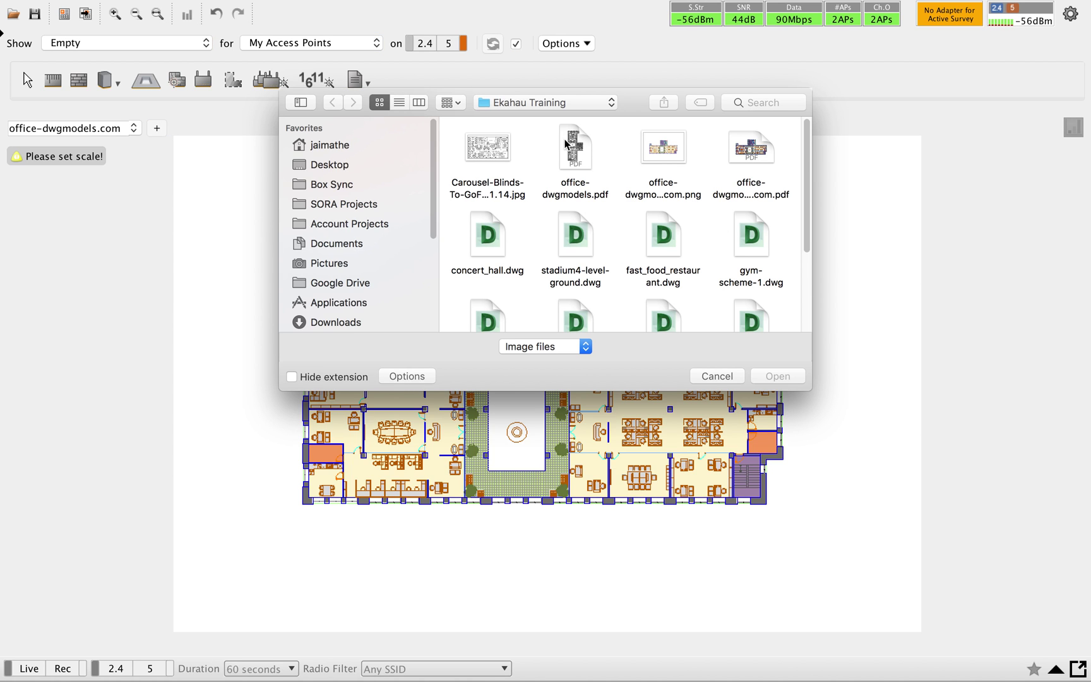
Add office-dwgmodels.pdf as another map showing the grey office floor plan
left_click(580, 152)
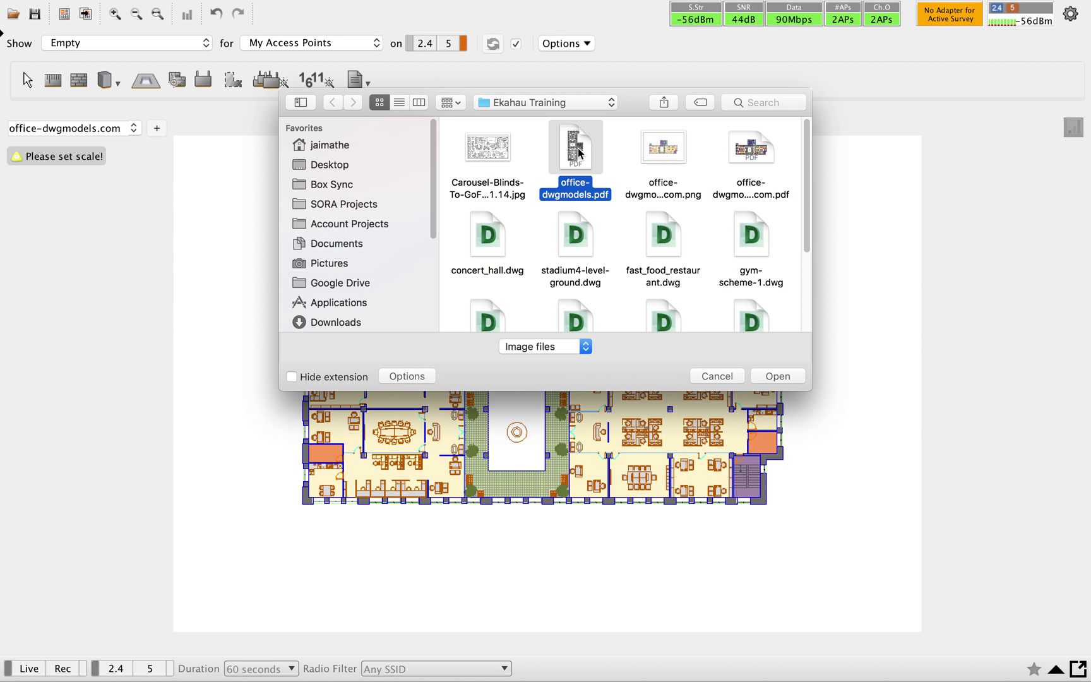
left_click(783, 376)
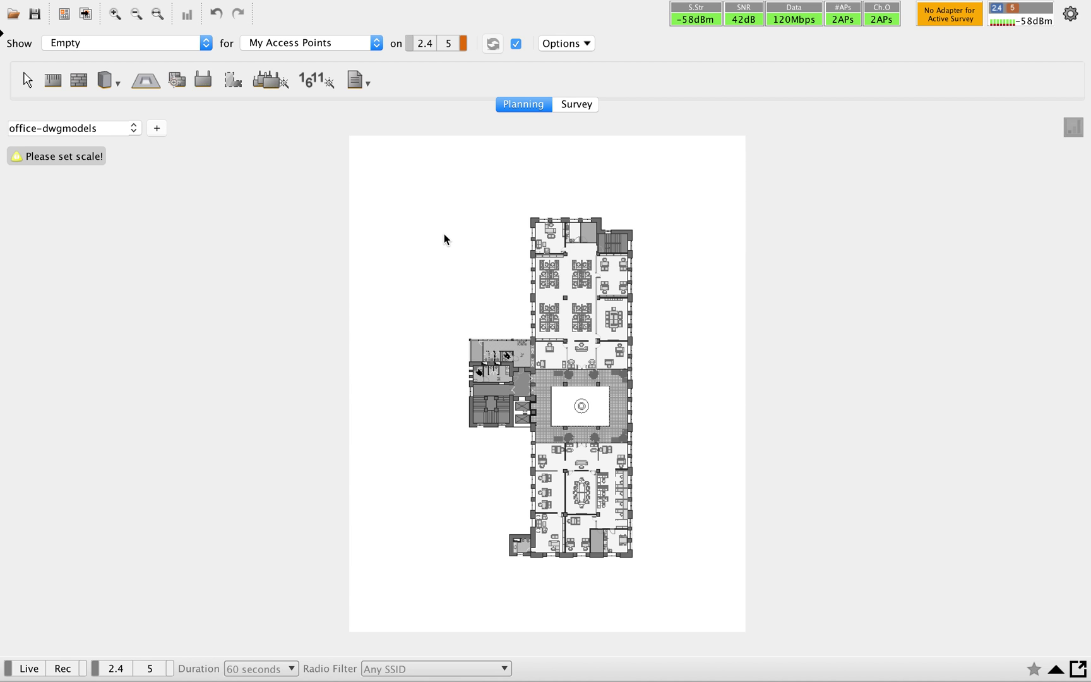
Import the coloured office-dwgmodels PNG image as a new map
left_click(157, 129)
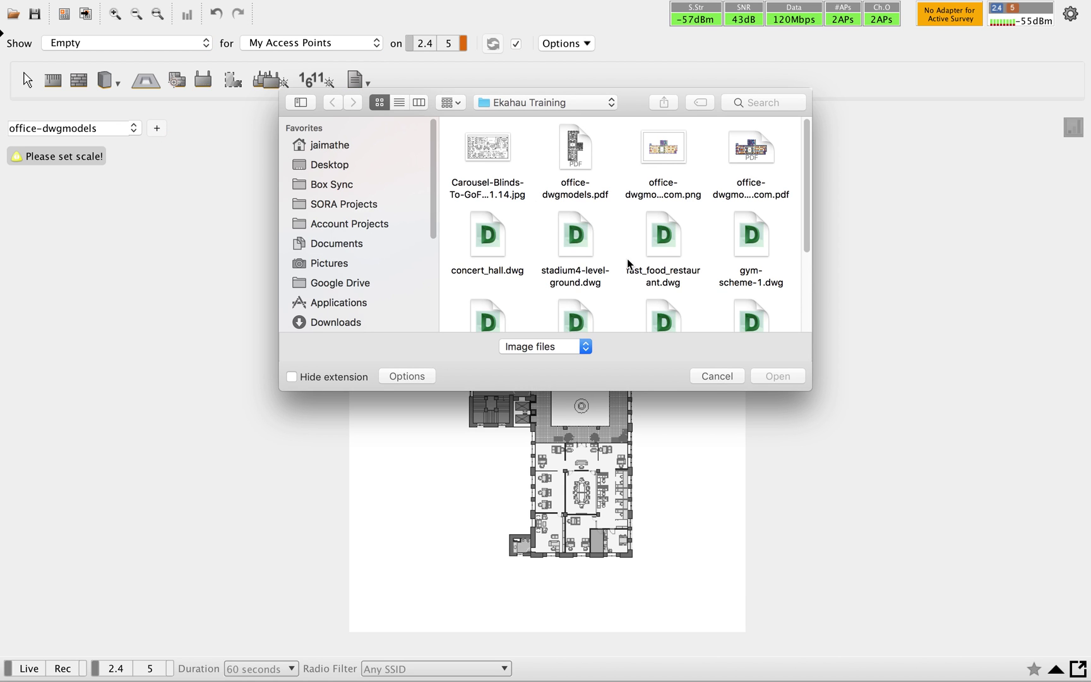
left_click(668, 153)
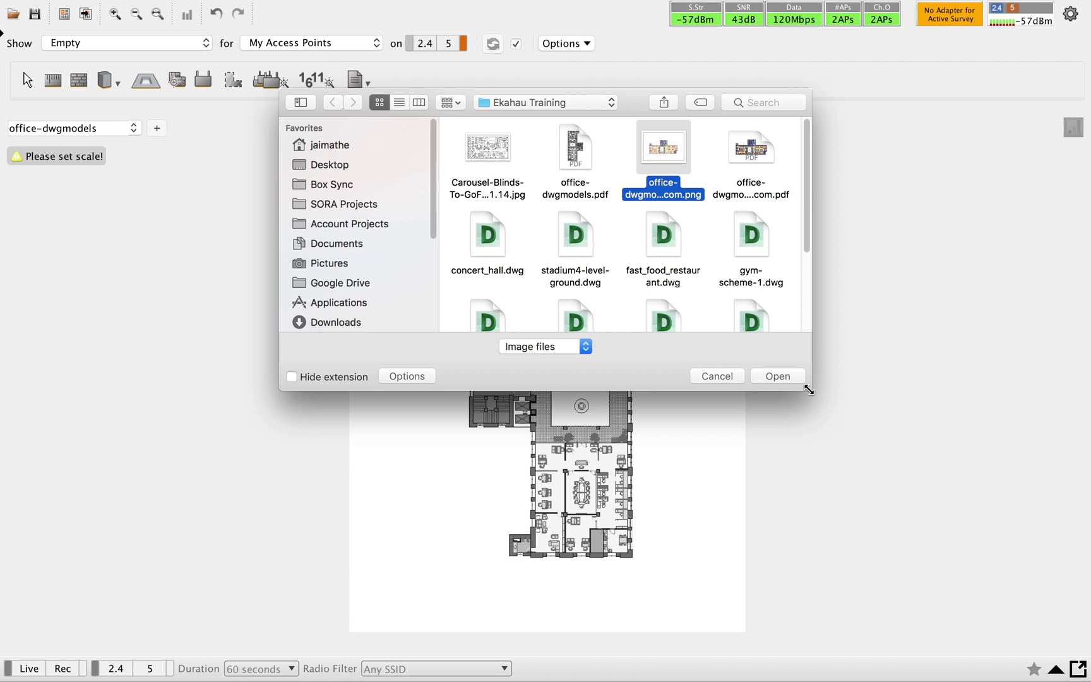
left_click(786, 373)
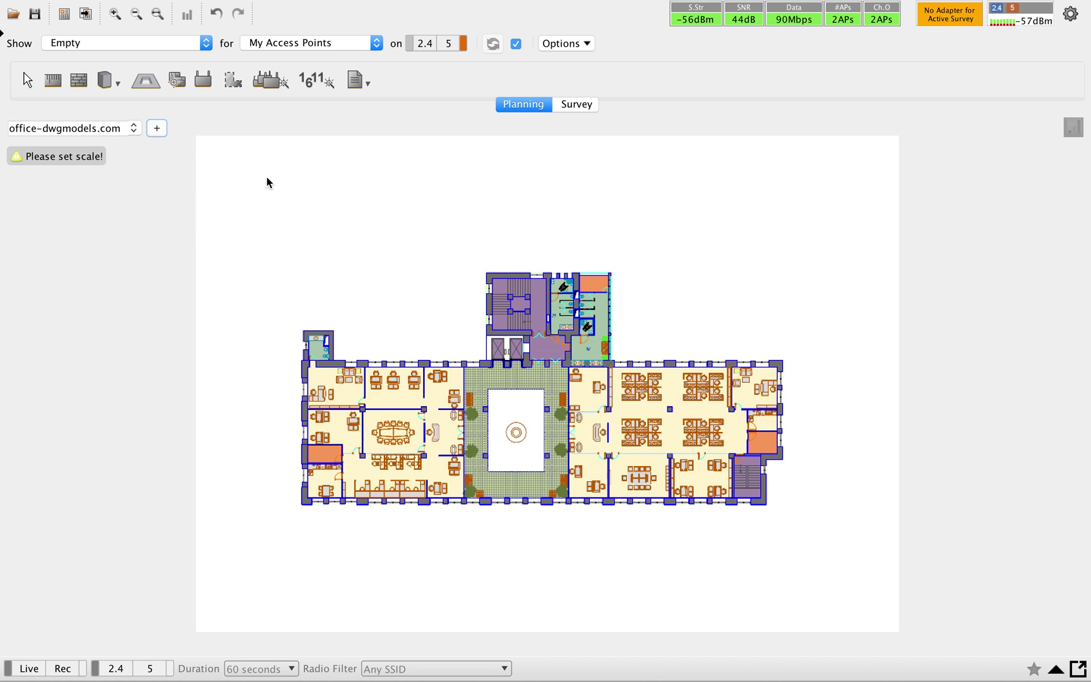
Import the Carousel-Blinds furniture floor plan JPG from Ekahau Training as a new map
left_click(156, 130)
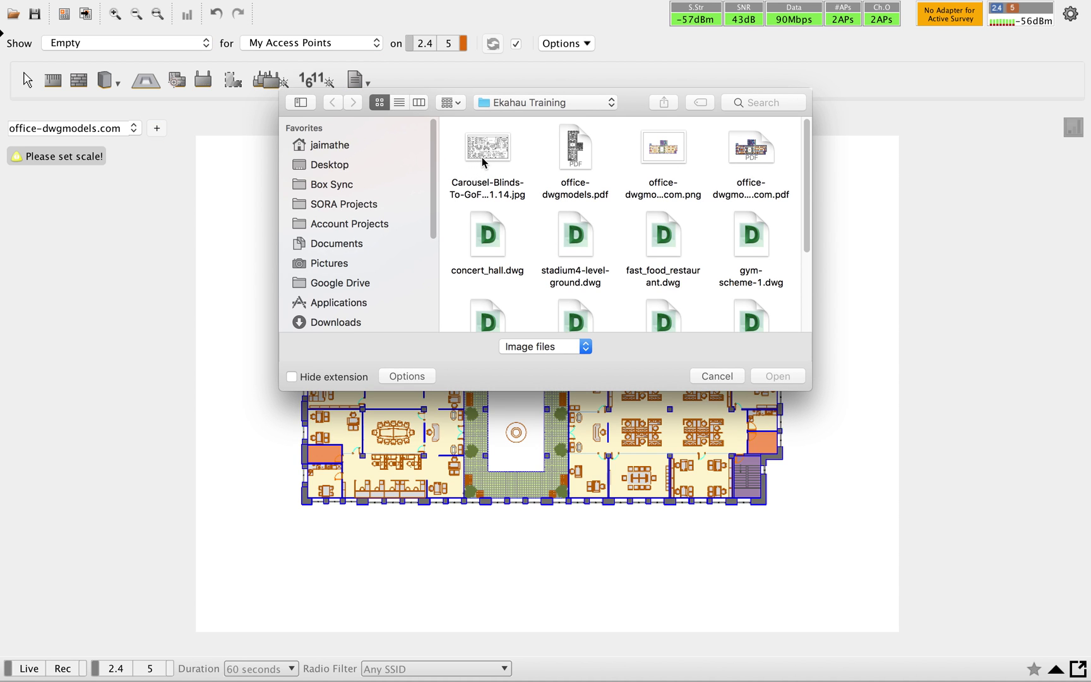
left_click(482, 158)
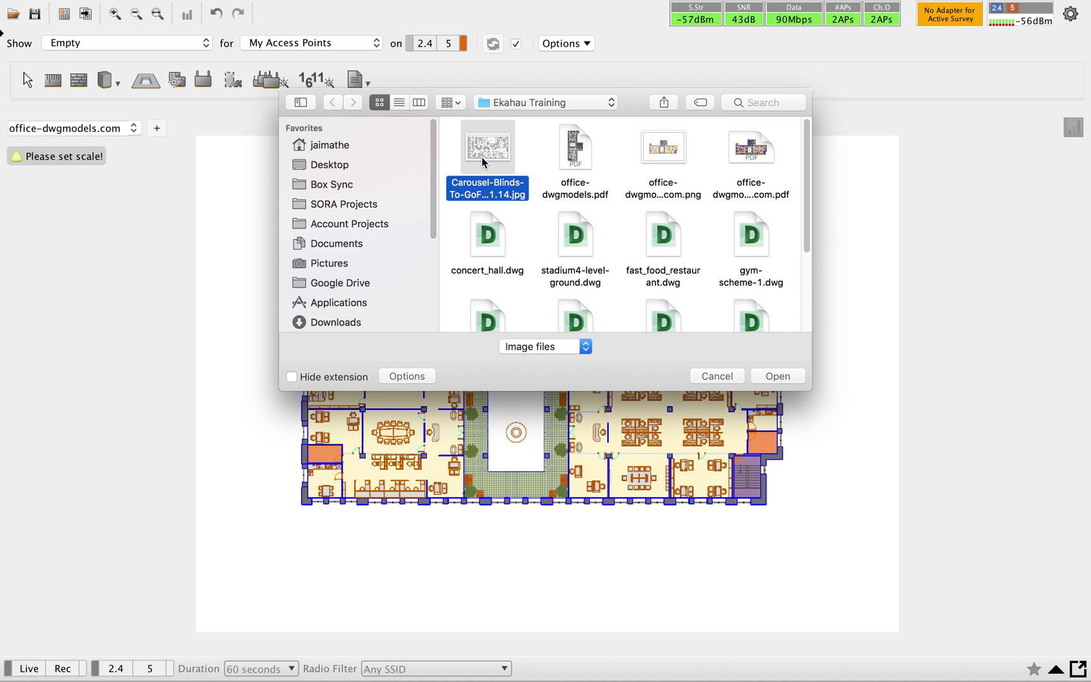
left_click(782, 376)
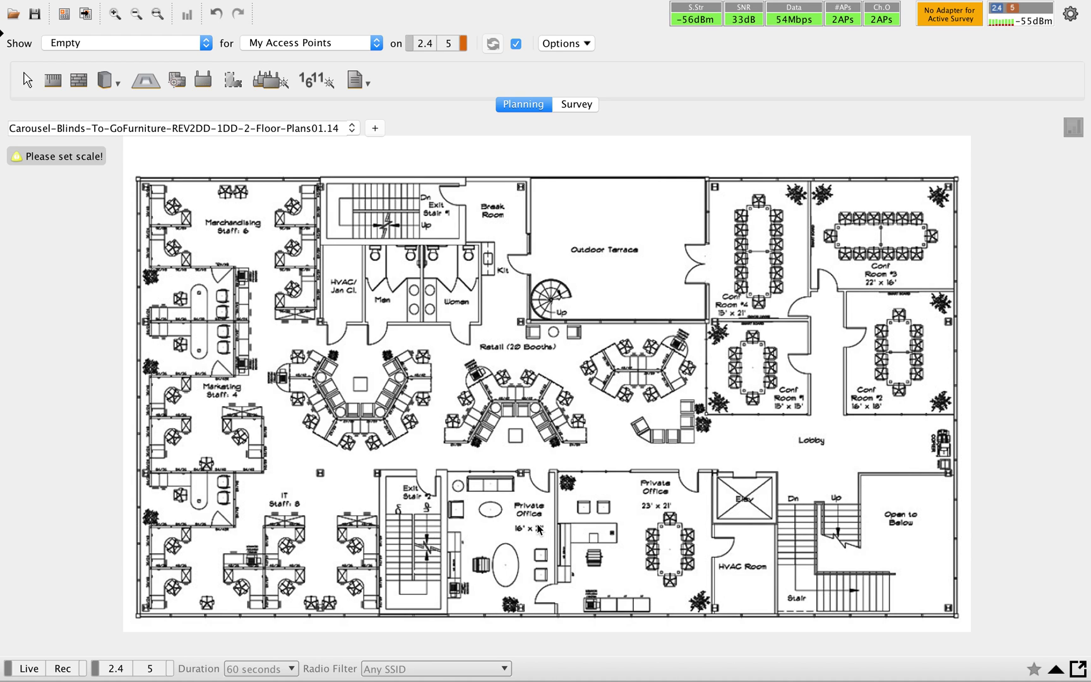
Zoom to the Private Offices and set the map scale from the door opening as 0.9 m
left_click(115, 14)
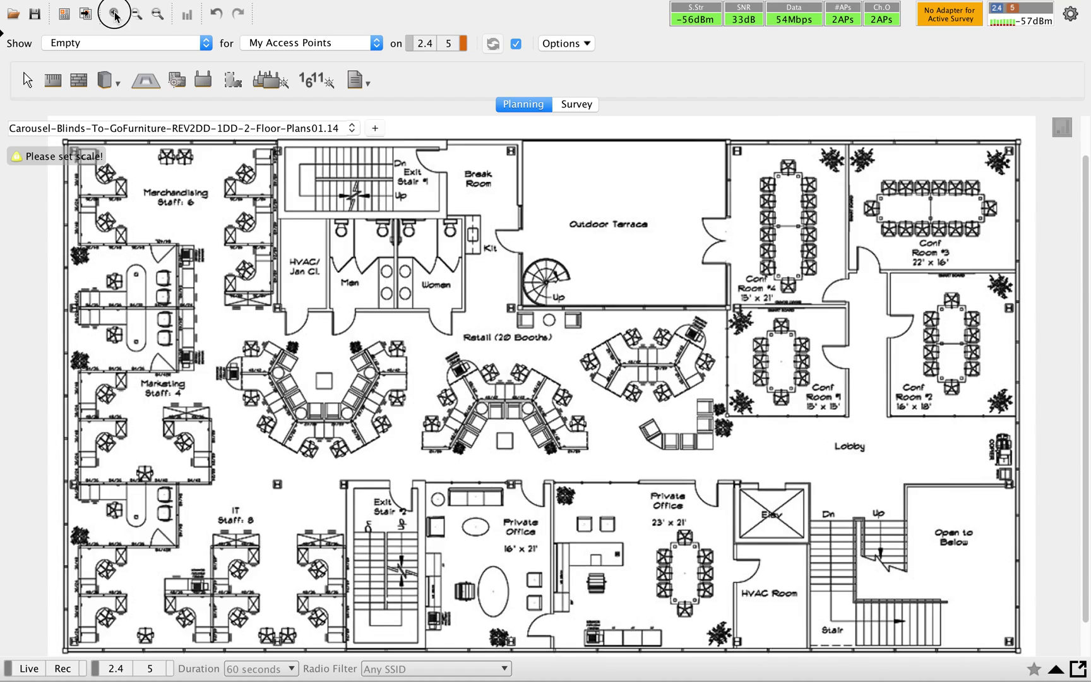
left_click(115, 14)
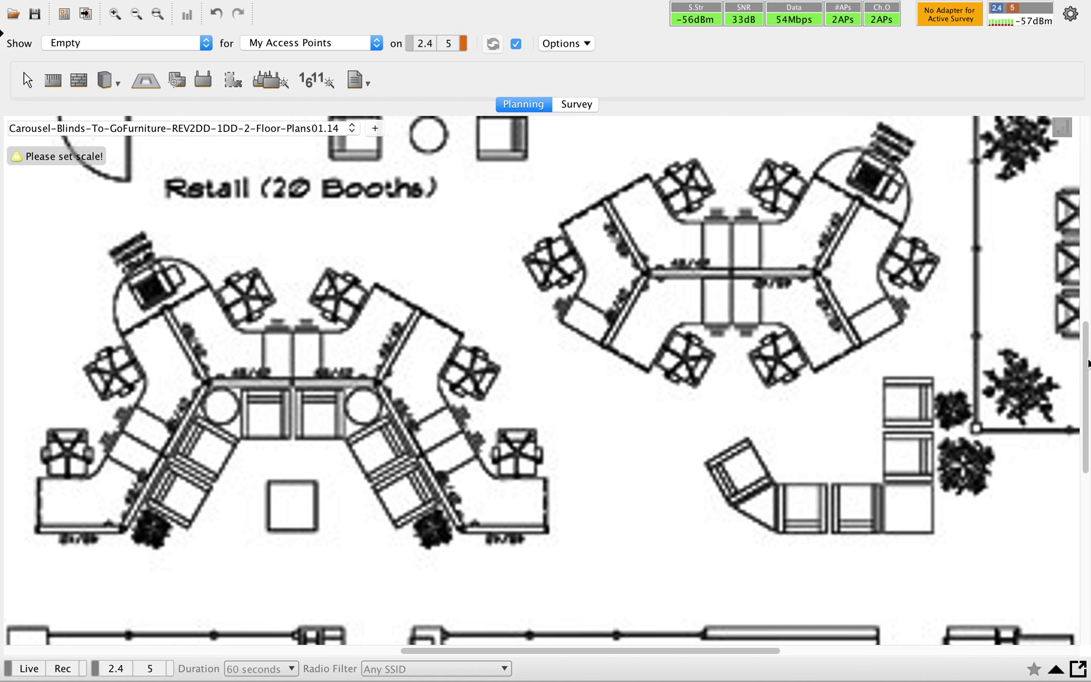
left_click_drag(1087, 363, 1083, 485)
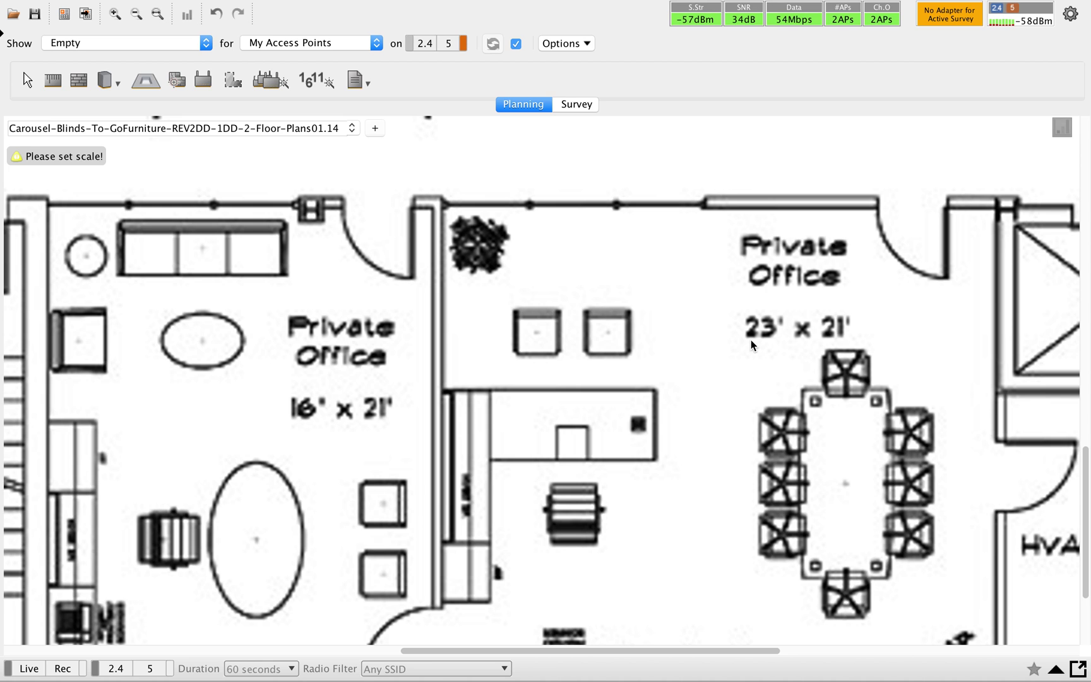
left_click(53, 80)
left_click_drag(878, 205, 950, 206)
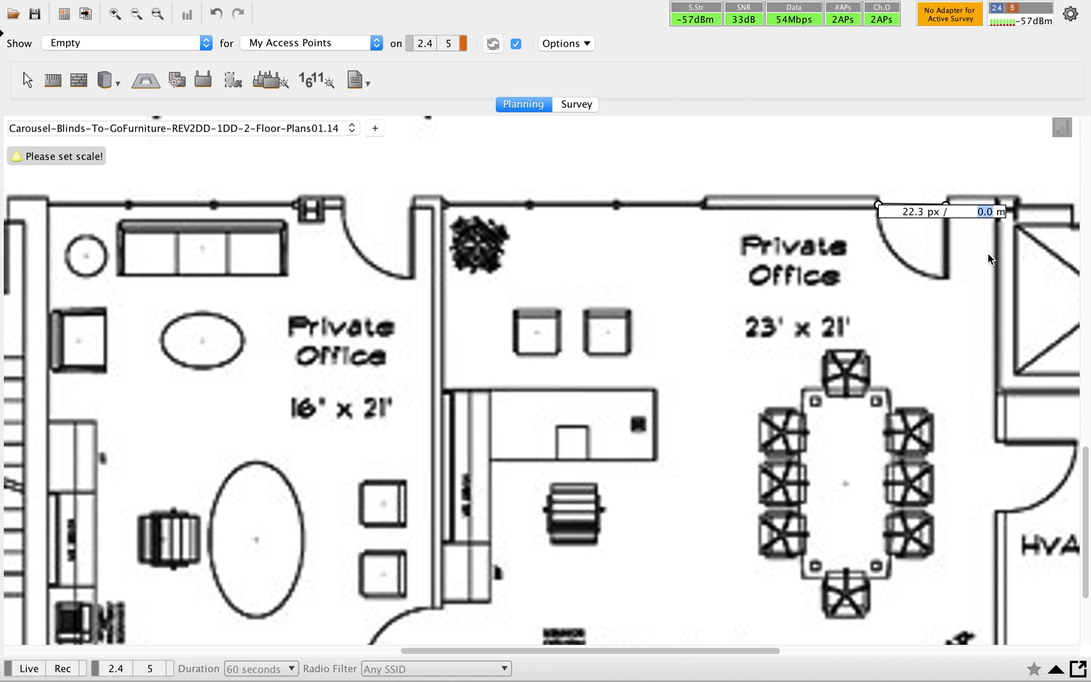
type(".9")
key("Return")
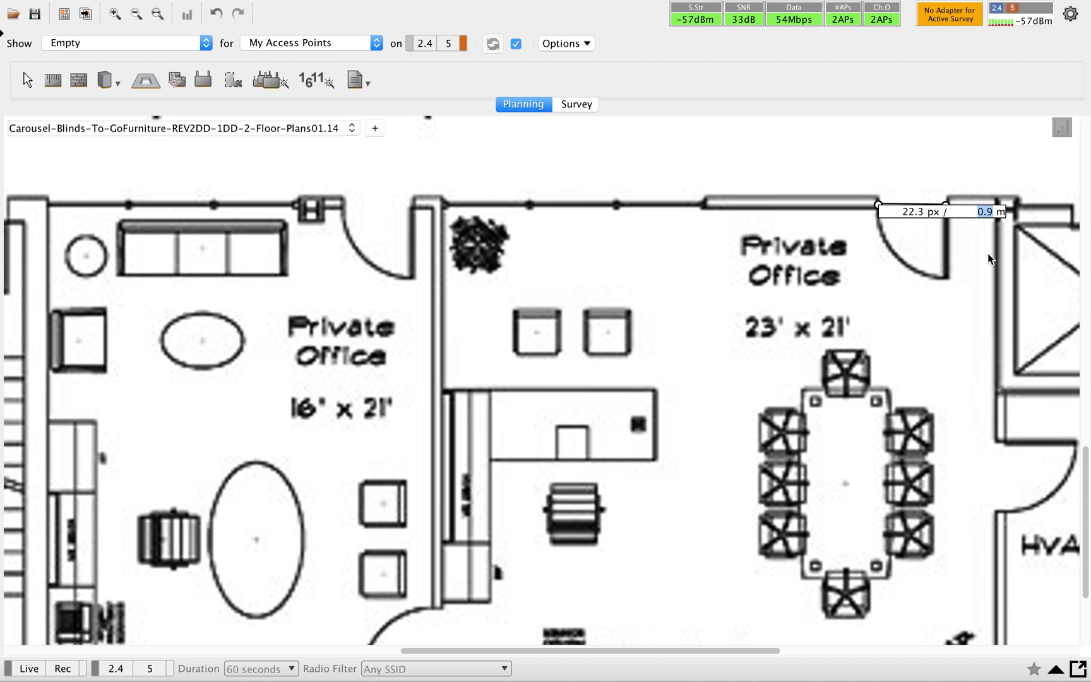
Measure the Private Office's top wall (about 7.4 m), then discard that measurement line
left_click(908, 312)
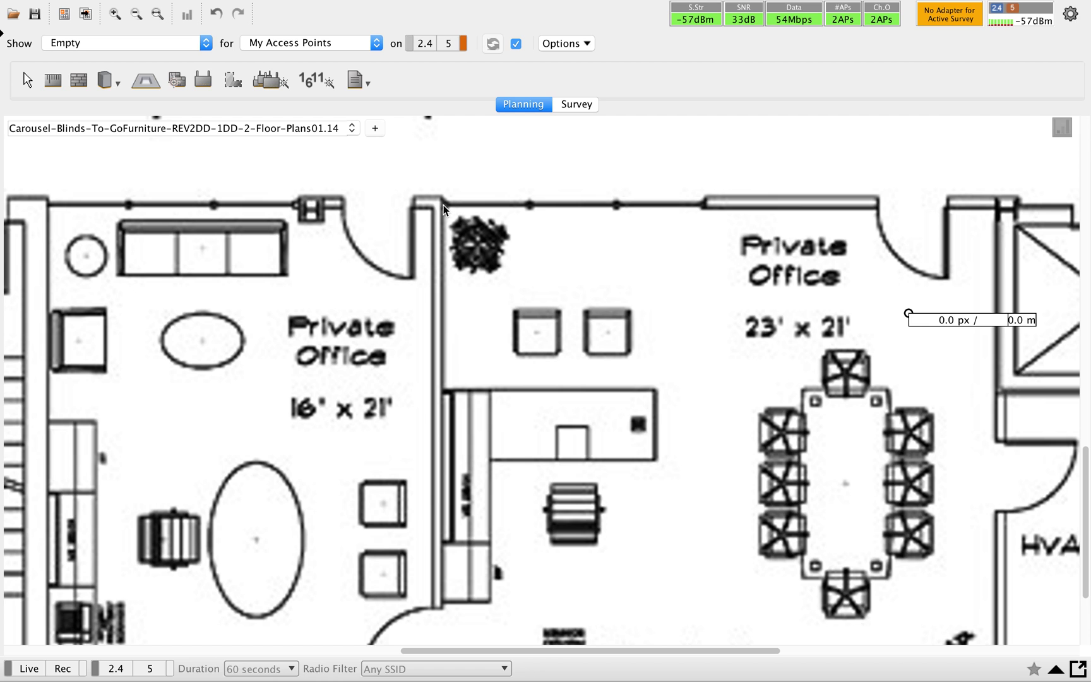
left_click_drag(443, 206, 998, 209)
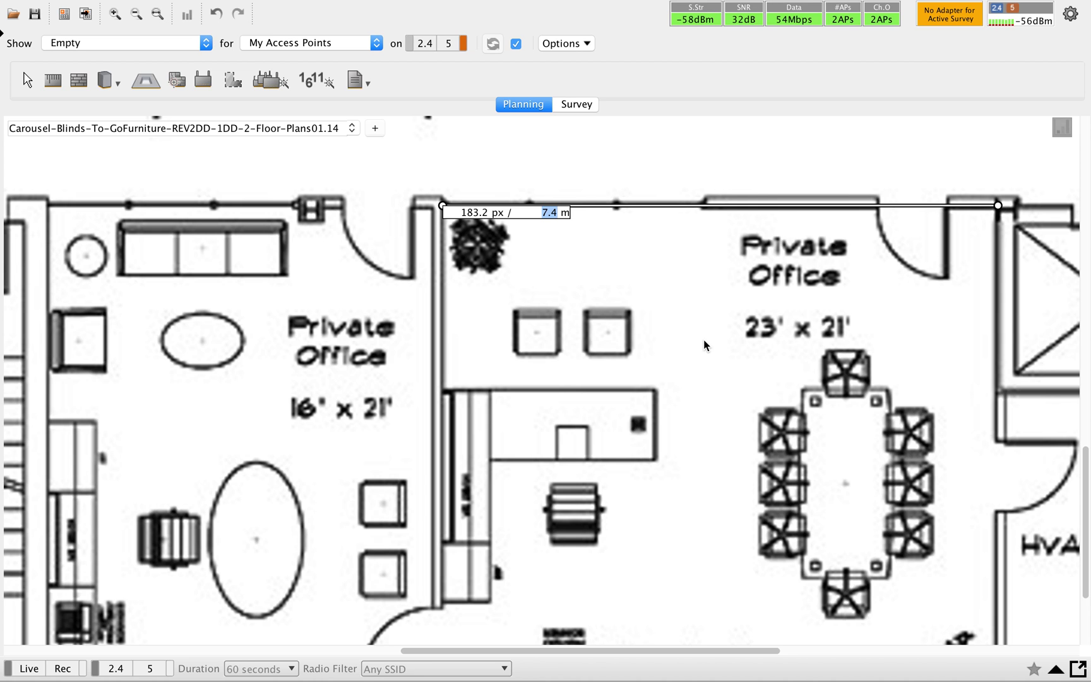
left_click(682, 299)
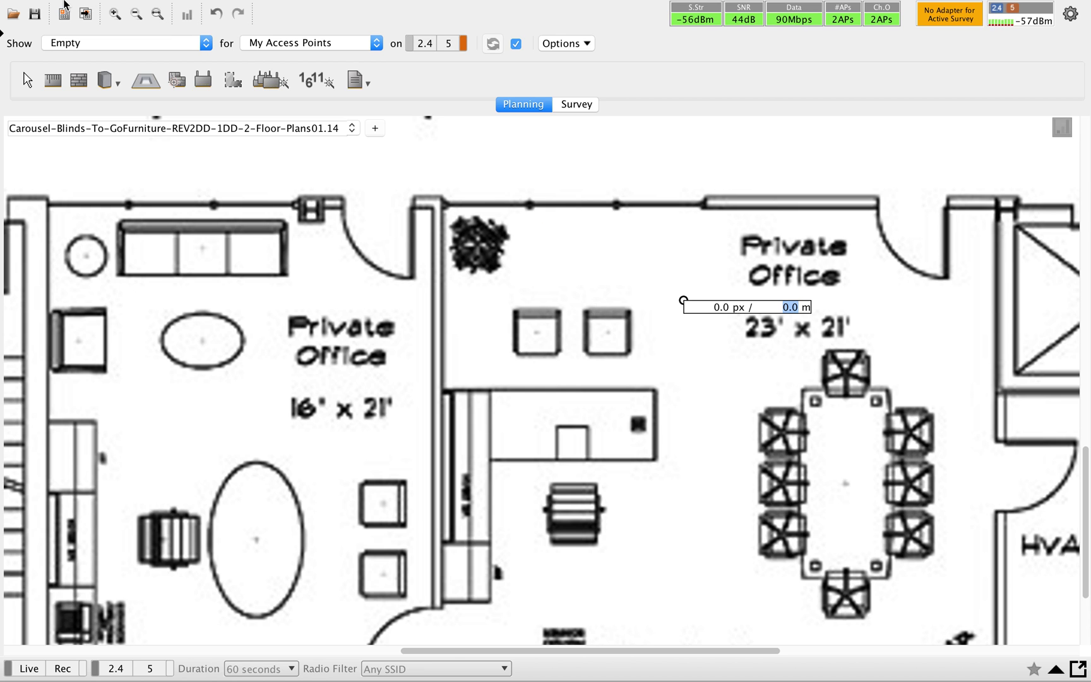
mouse_move(93, 5)
left_click(156, 11)
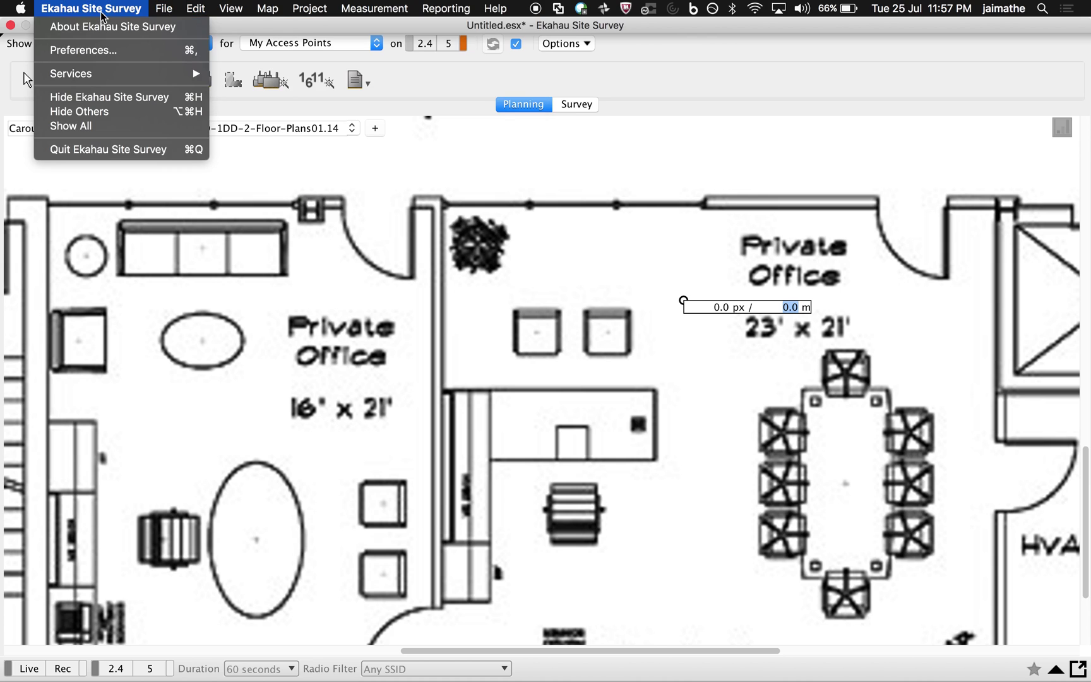
Switch the length unit to Feet and redraw the scale line along the Private Office wall (24.3 ft)
left_click(114, 48)
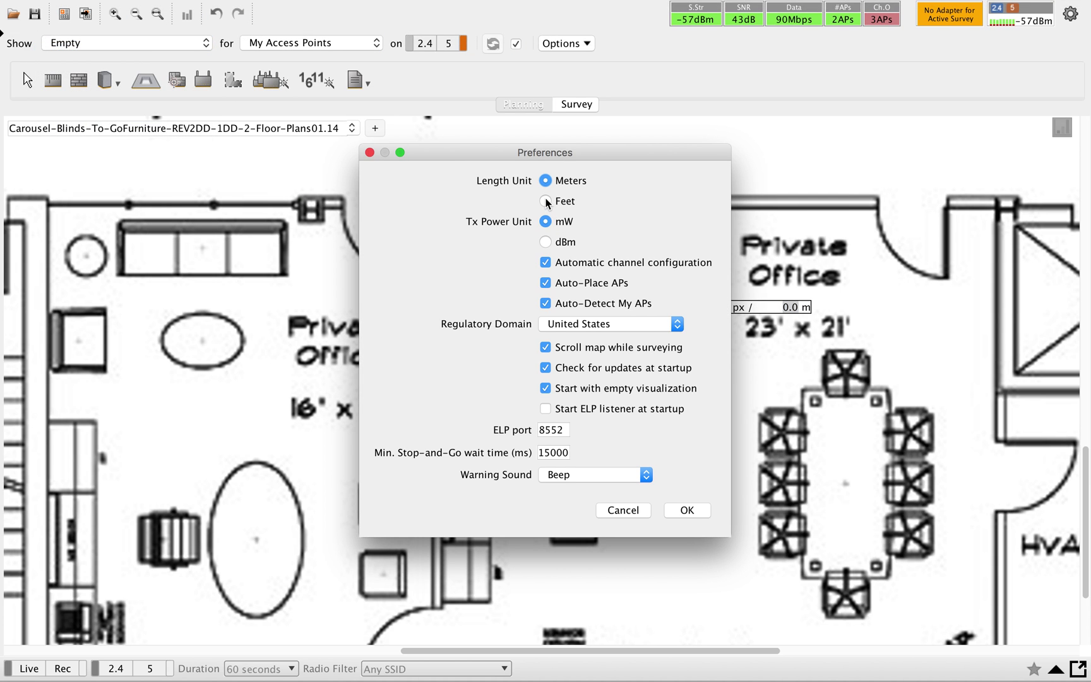
left_click(545, 201)
left_click(687, 509)
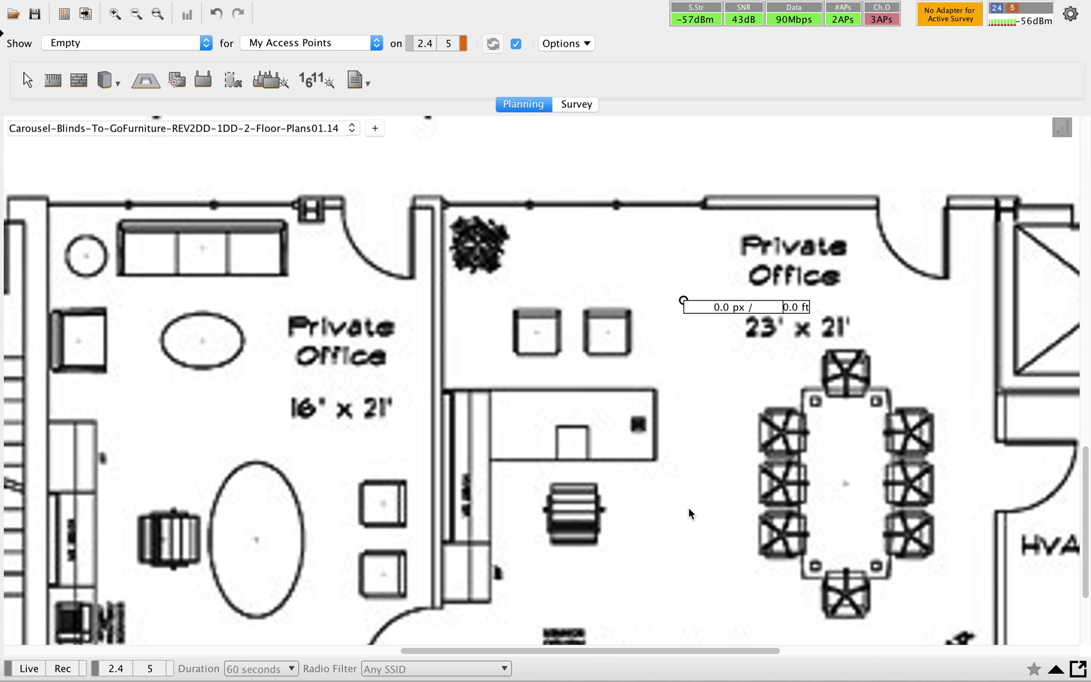
left_click(609, 272)
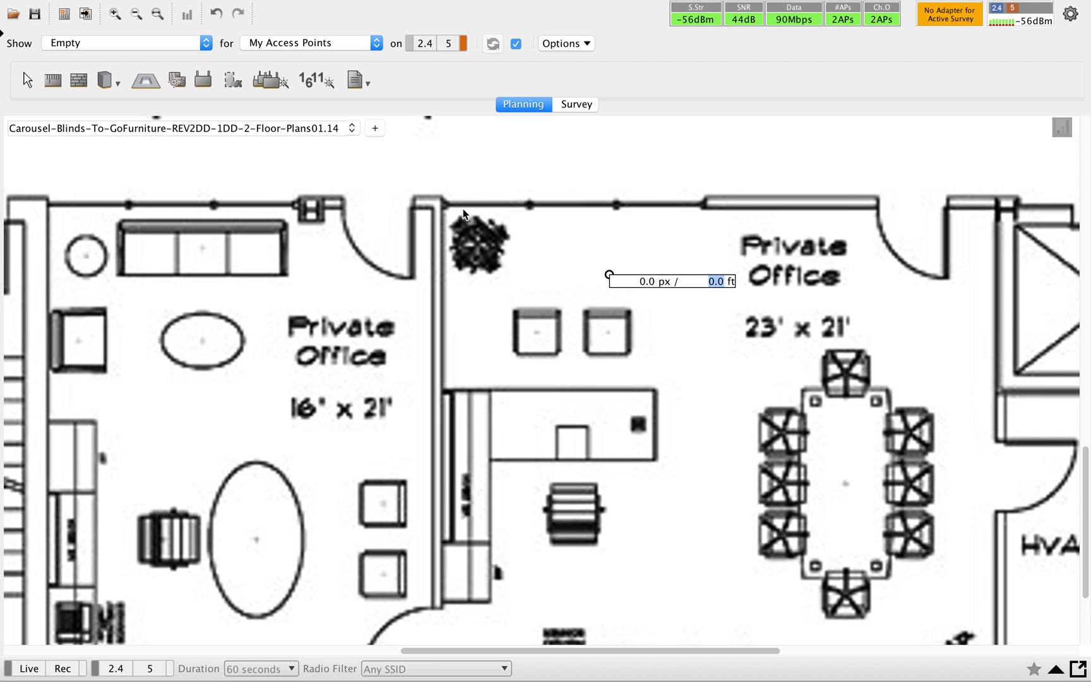
left_click_drag(444, 204, 998, 205)
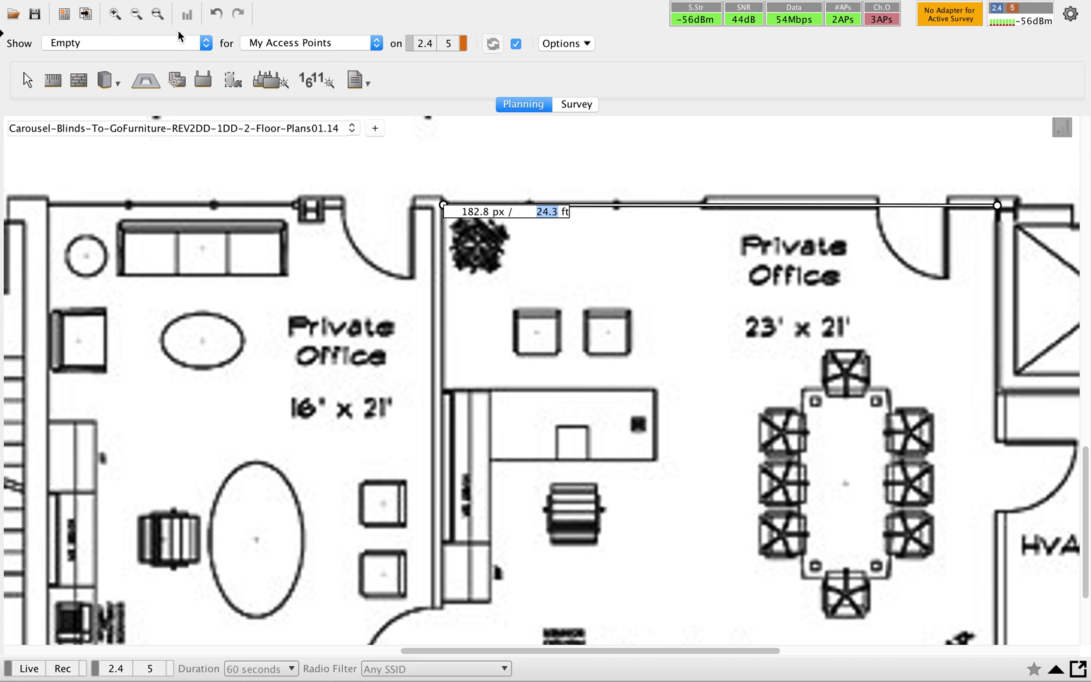
Zoom to fit the whole Carousel-Blinds floor plan in view
left_click(157, 14)
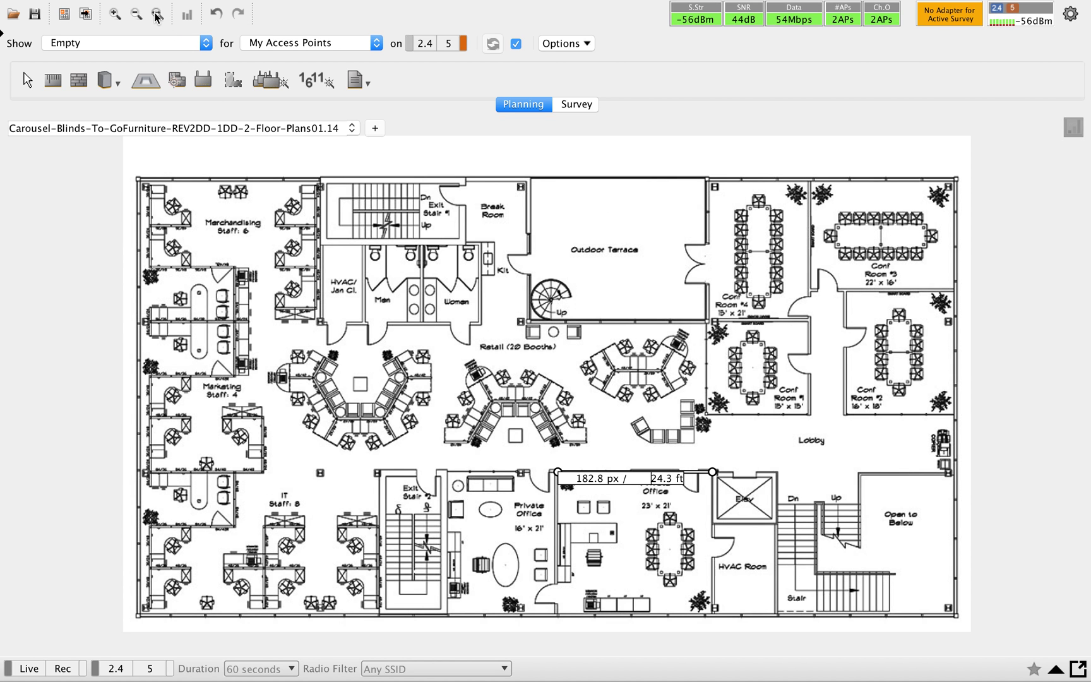
Draw a coverage area through the plan's four outer corners, enclosing the whole building
left_click(233, 81)
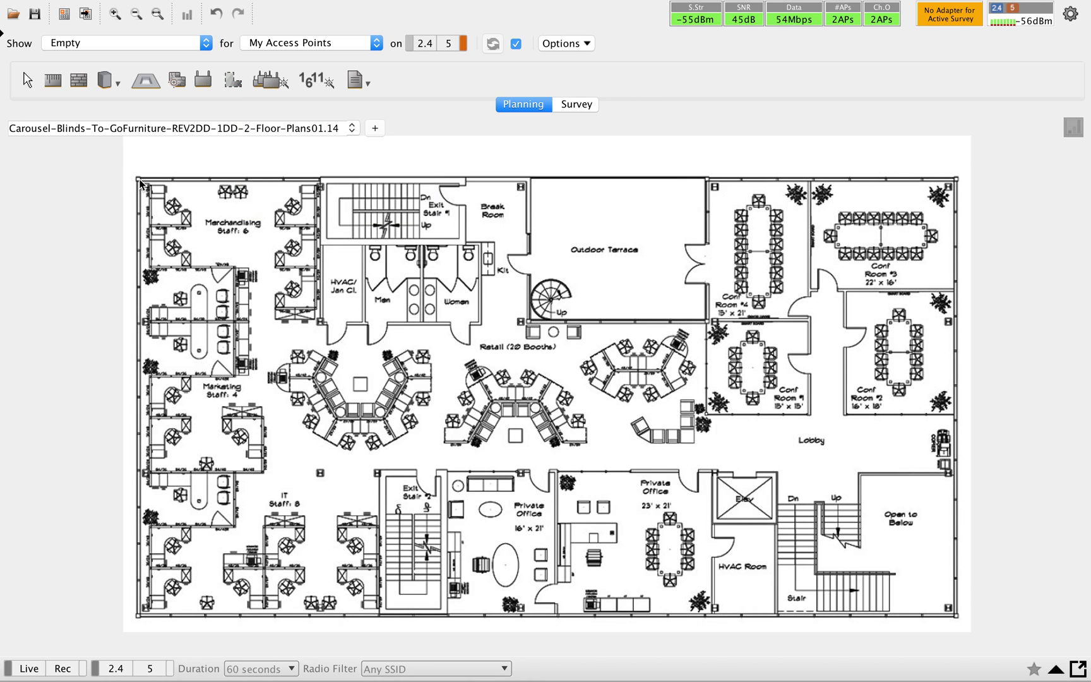
left_click_drag(139, 178, 970, 183)
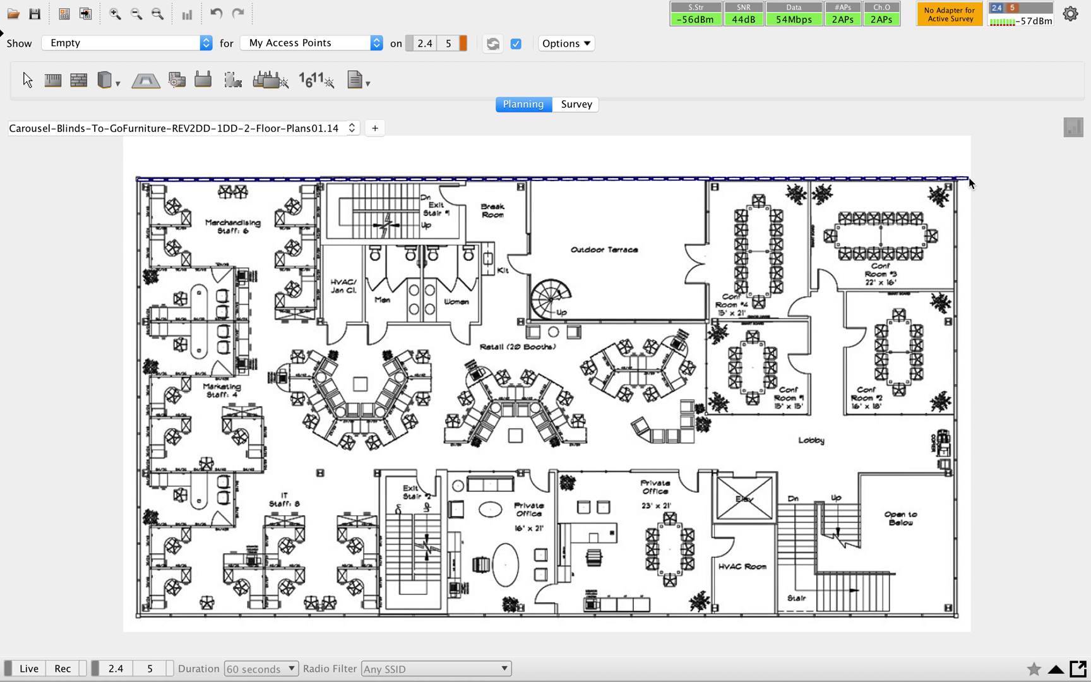
left_click(957, 178)
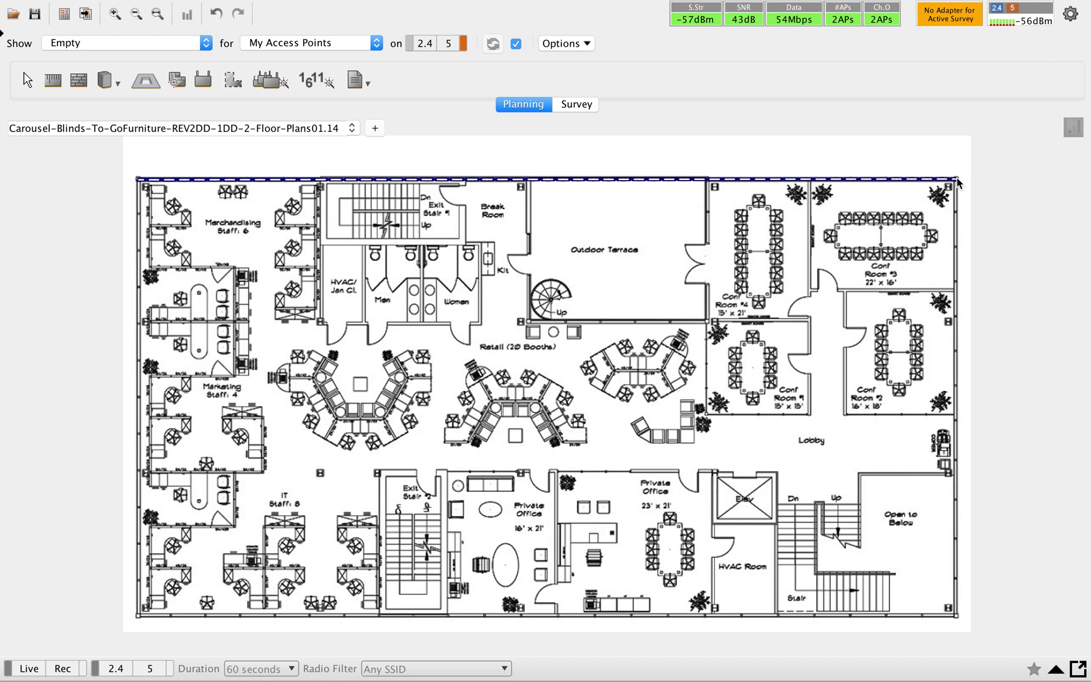
left_click(958, 621)
left_click(958, 621)
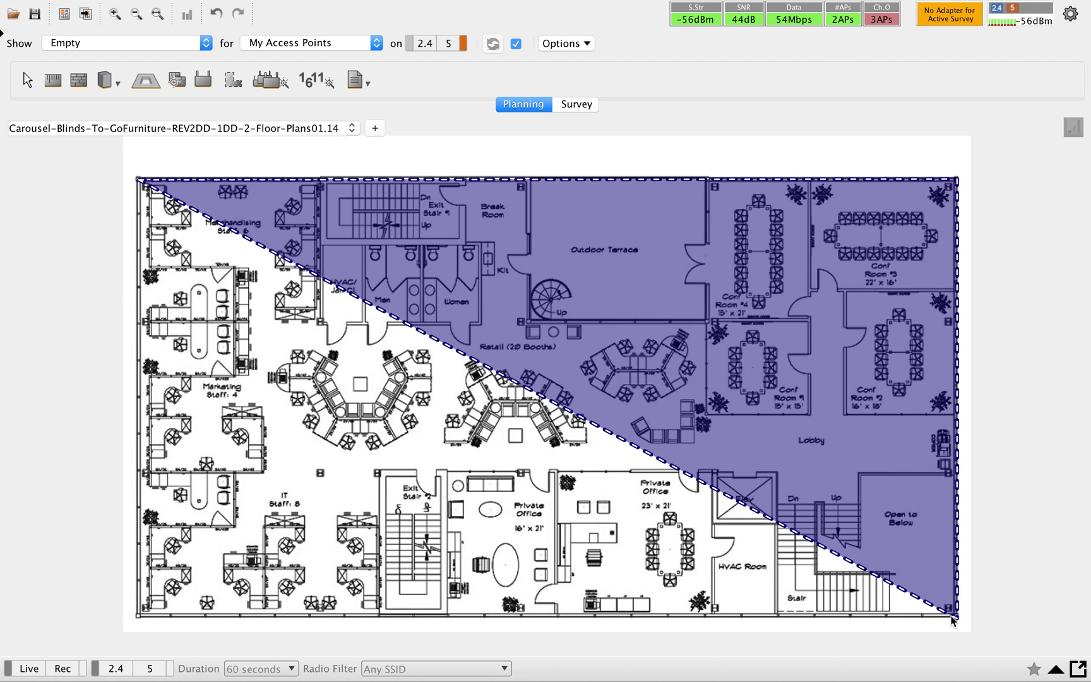
left_click(137, 619)
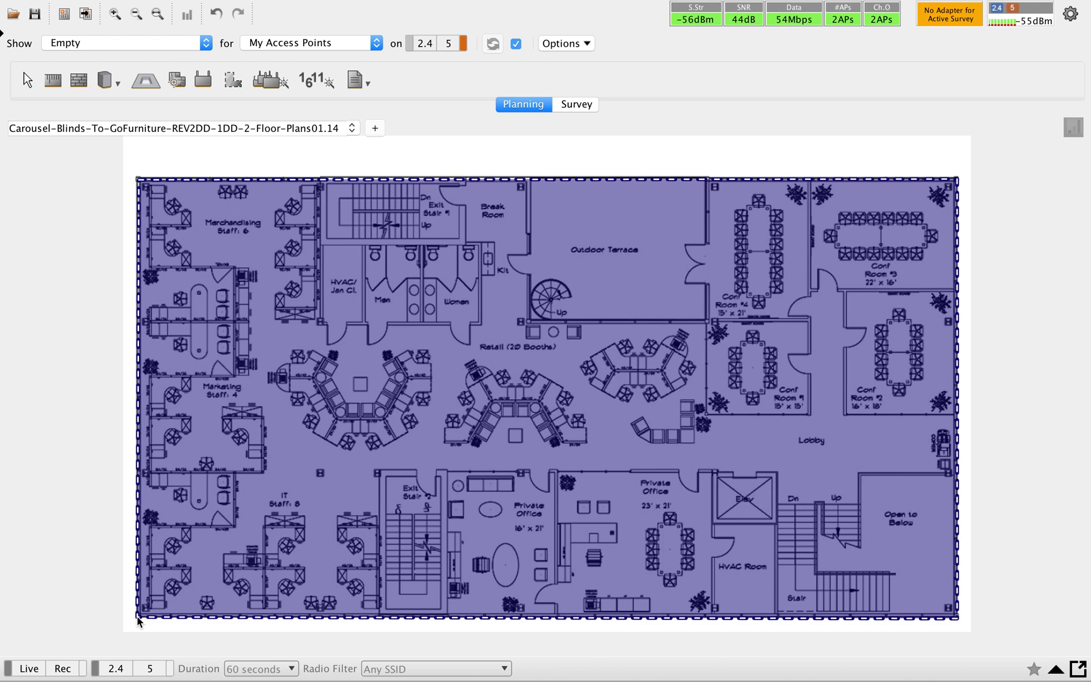
left_click(139, 620)
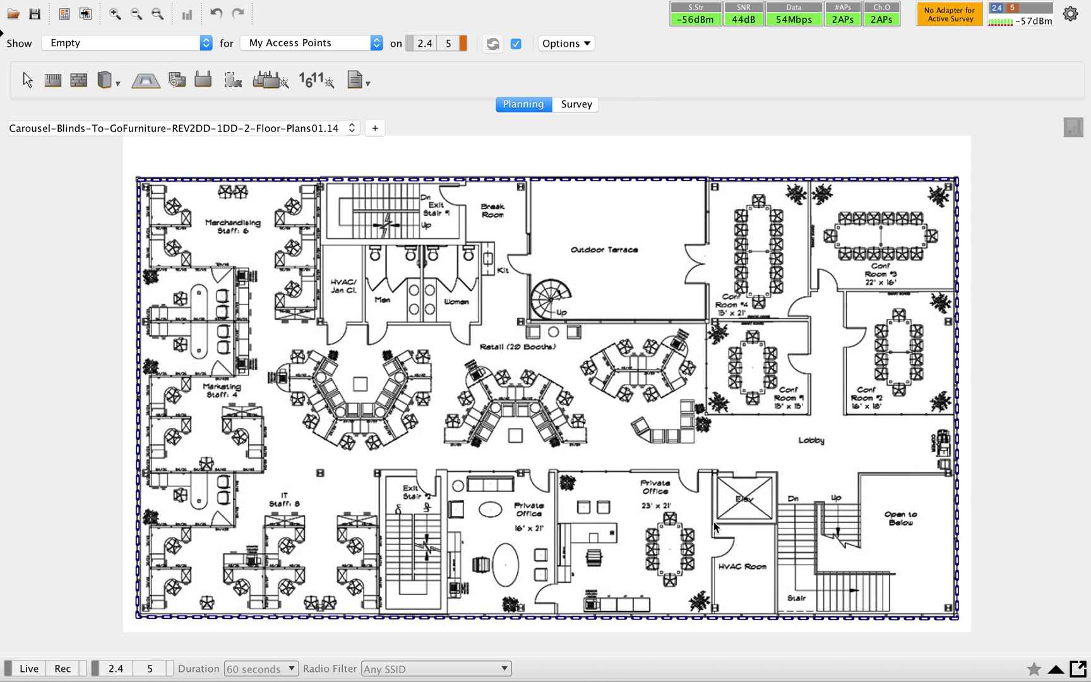
Trace a closed polygon around the bottom-right elevator, stairwell and Open to Below space
left_click(713, 471)
left_click(777, 471)
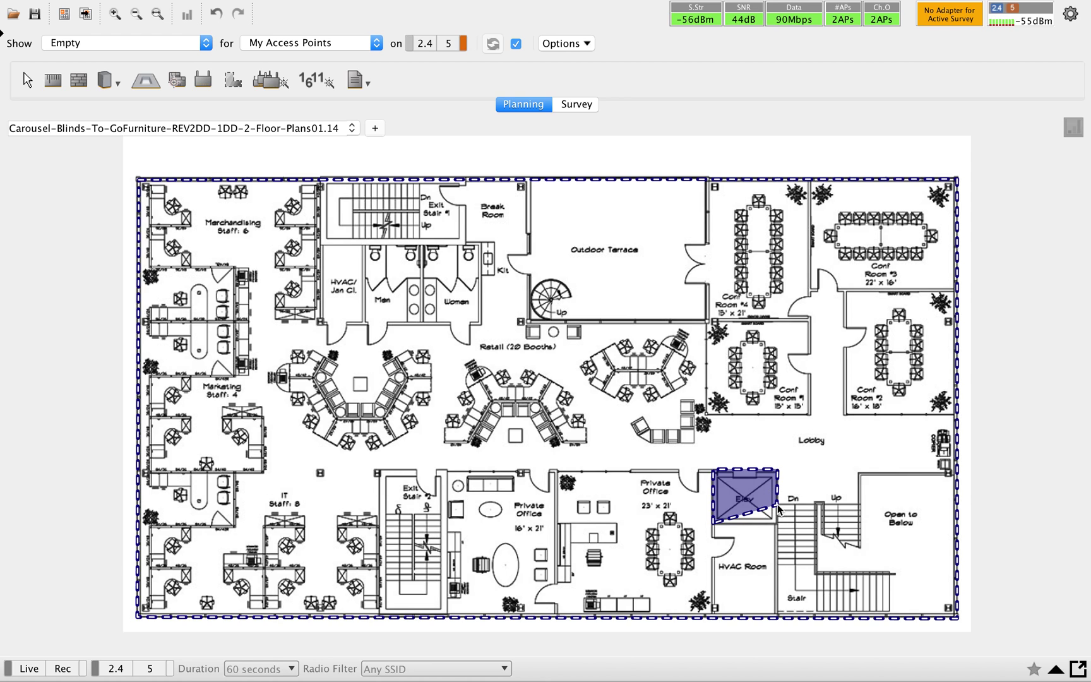
left_click(777, 504)
left_click(859, 504)
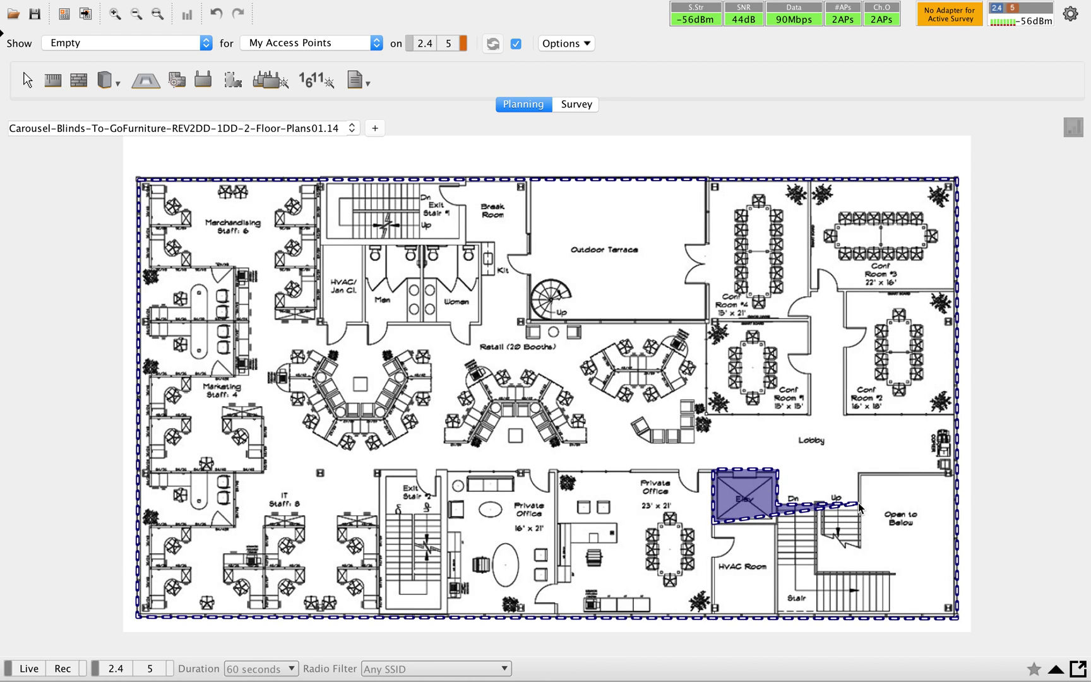
left_click(859, 476)
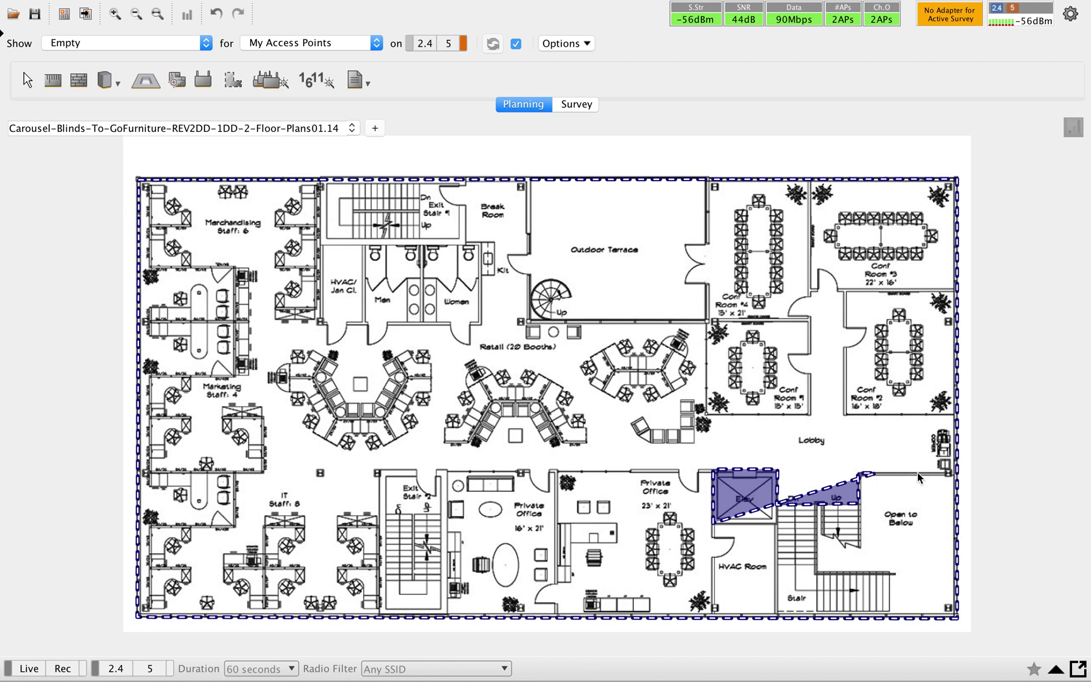
left_click(956, 475)
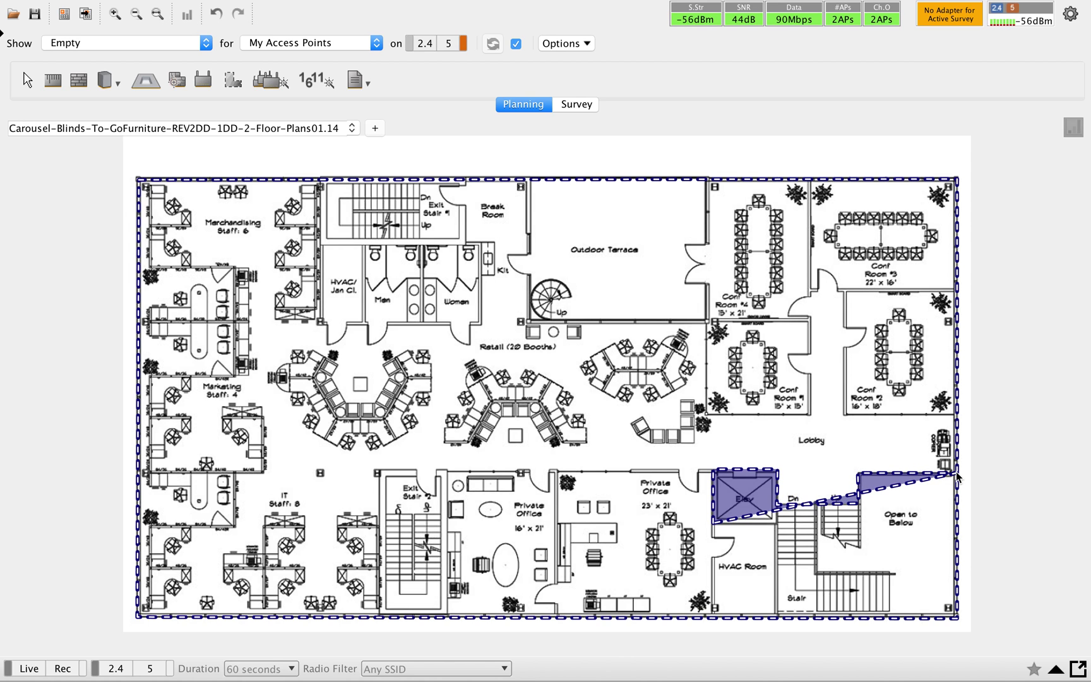
left_click(956, 616)
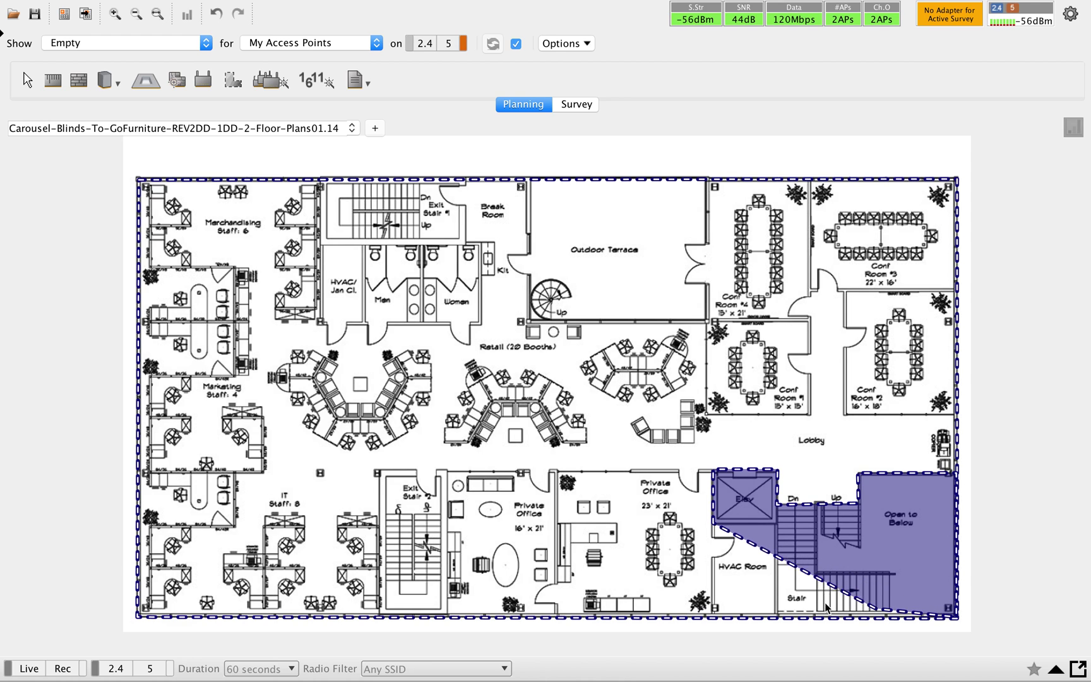
left_click(777, 616)
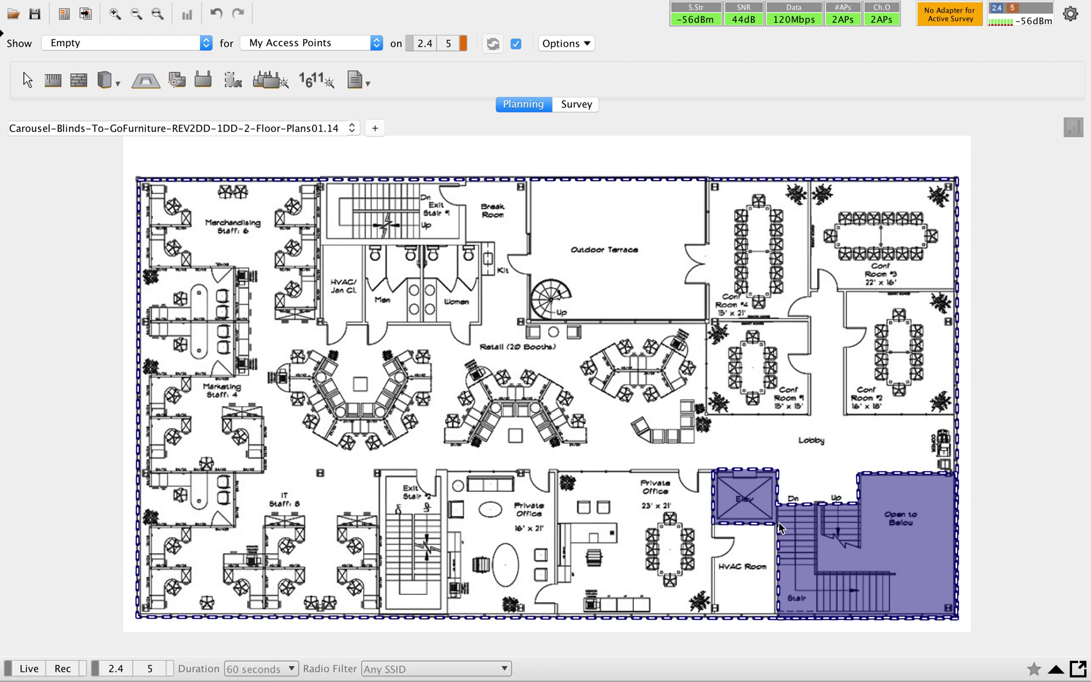
left_click(781, 528)
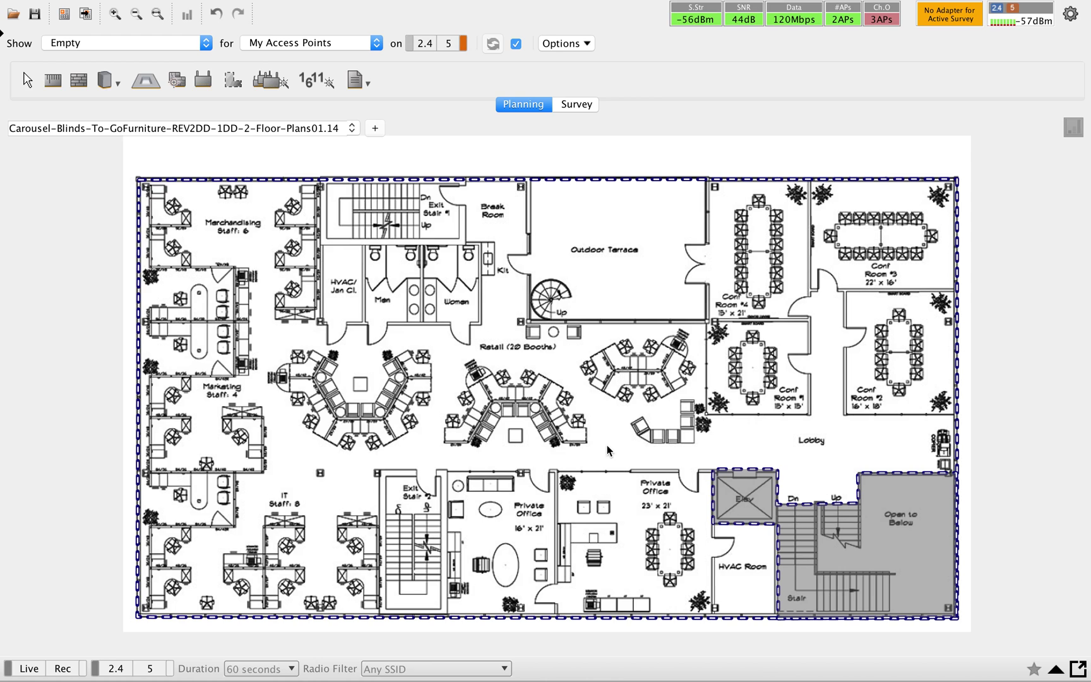
left_click(322, 325)
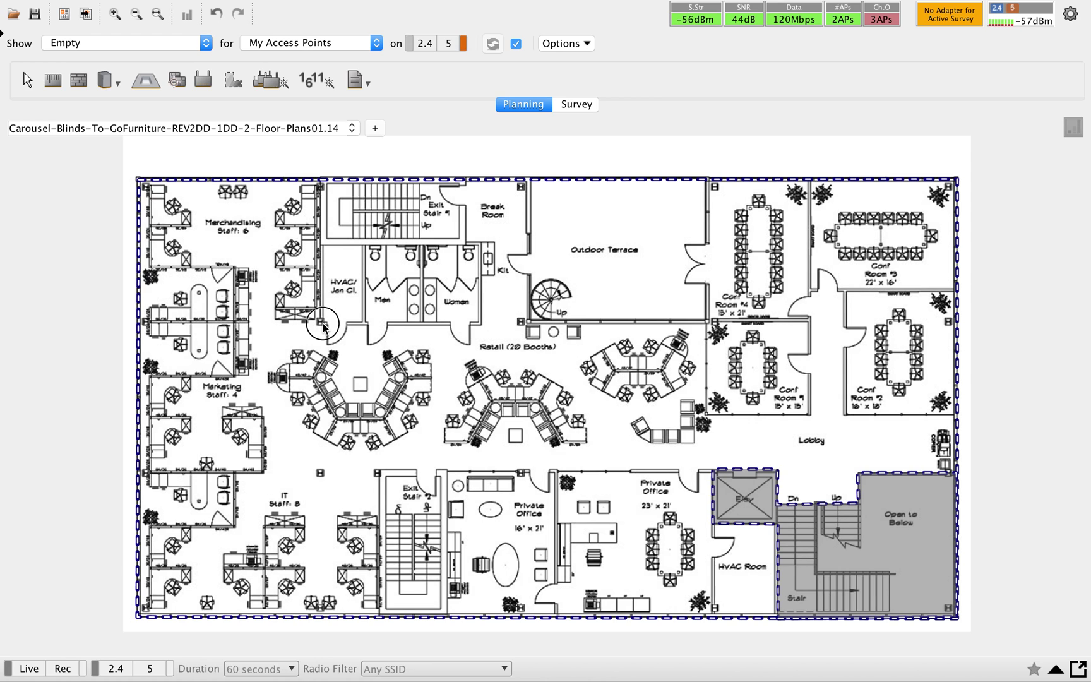
Trace the corners around Exit Stair #1, HVAC/Jan Cl. and the Men and Women restrooms
left_click(322, 181)
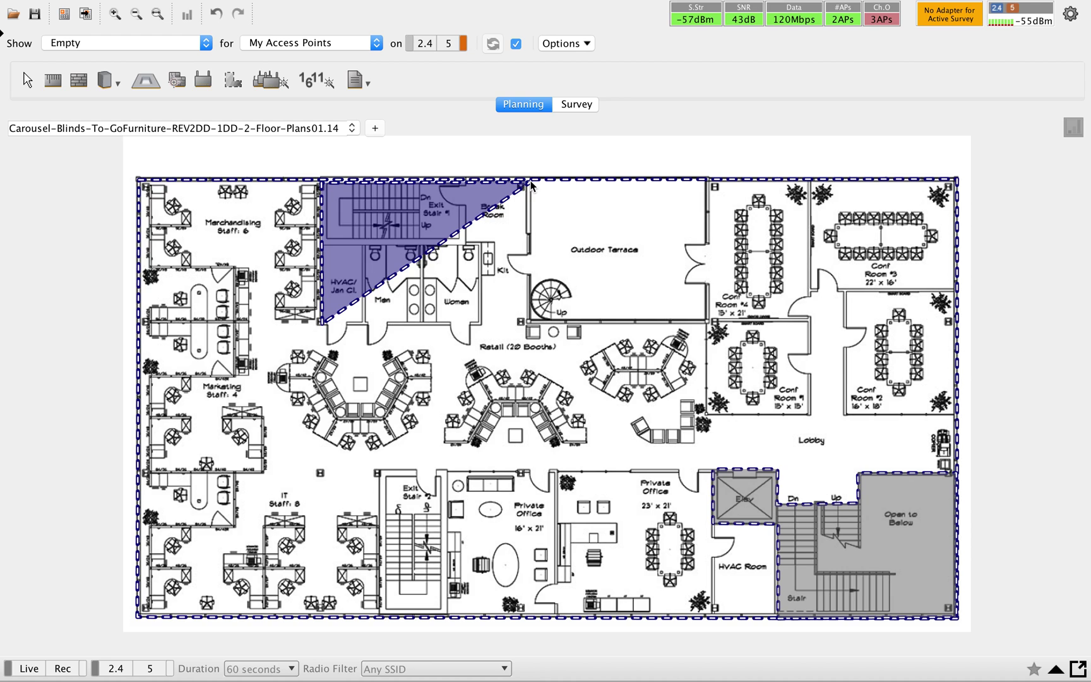
left_click(466, 183)
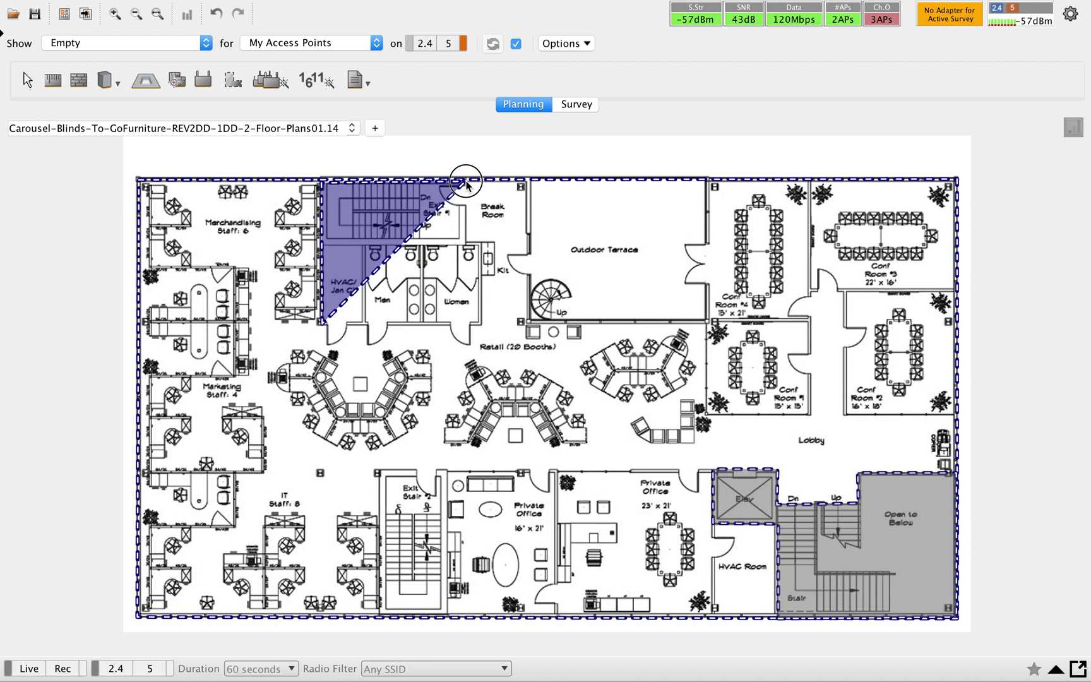
left_click(466, 240)
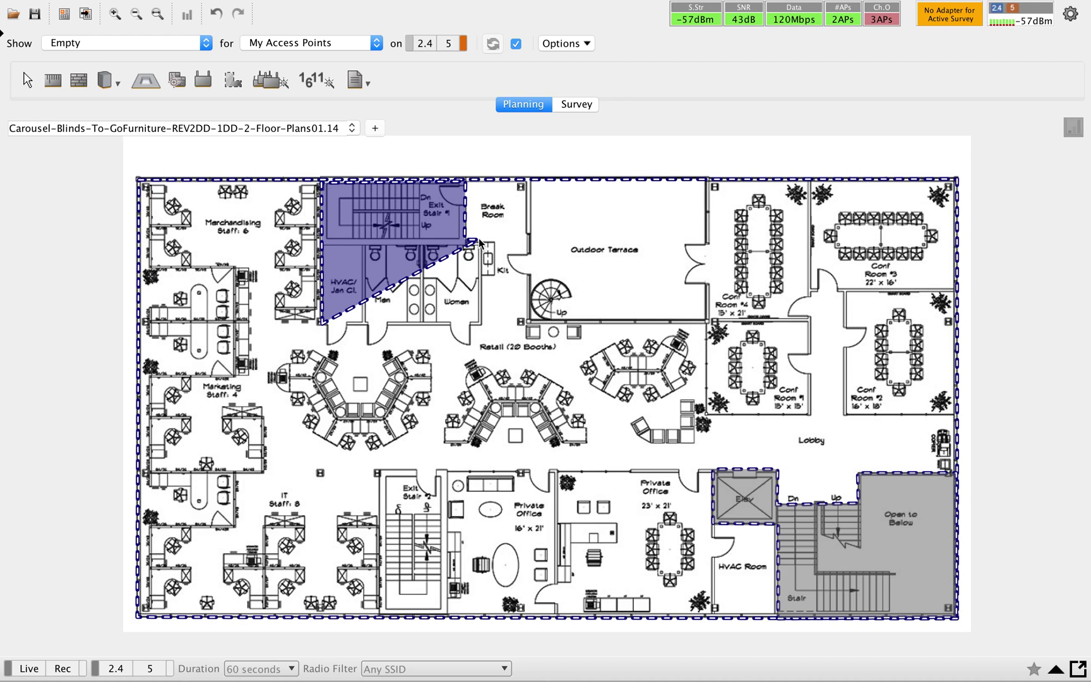
left_click(480, 243)
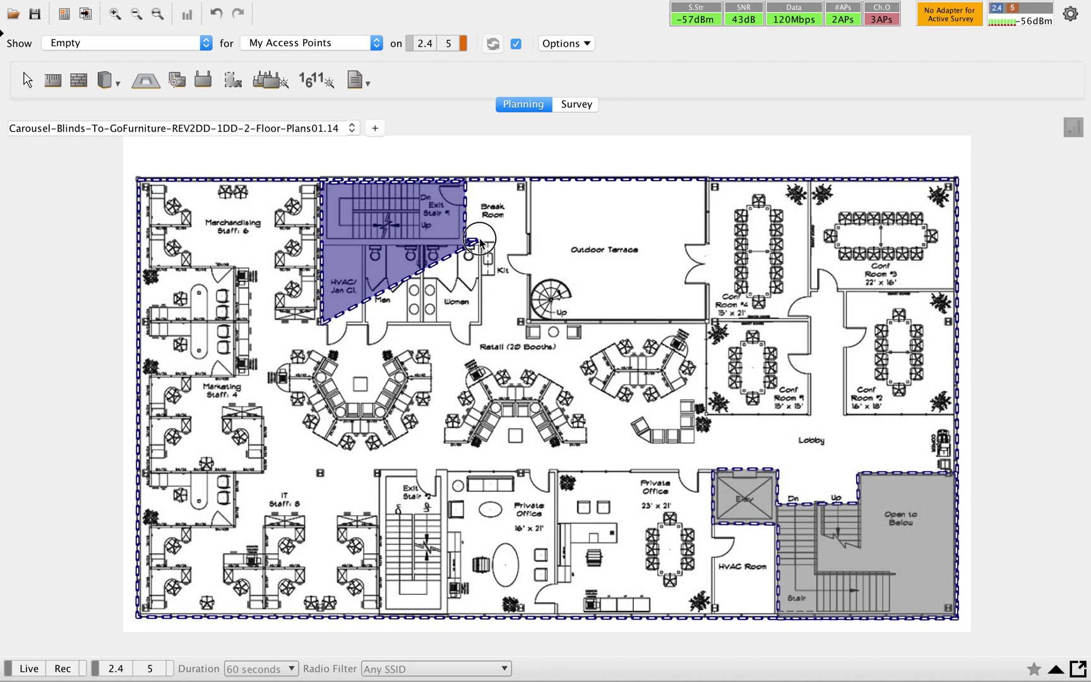
left_click(480, 326)
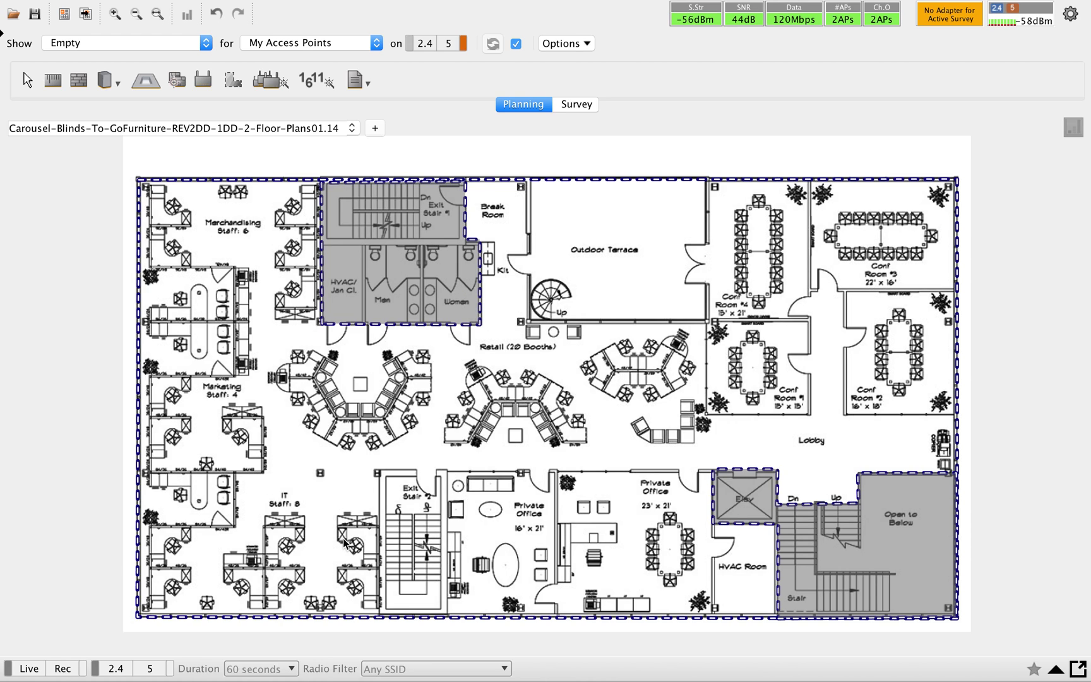
left_click(379, 472)
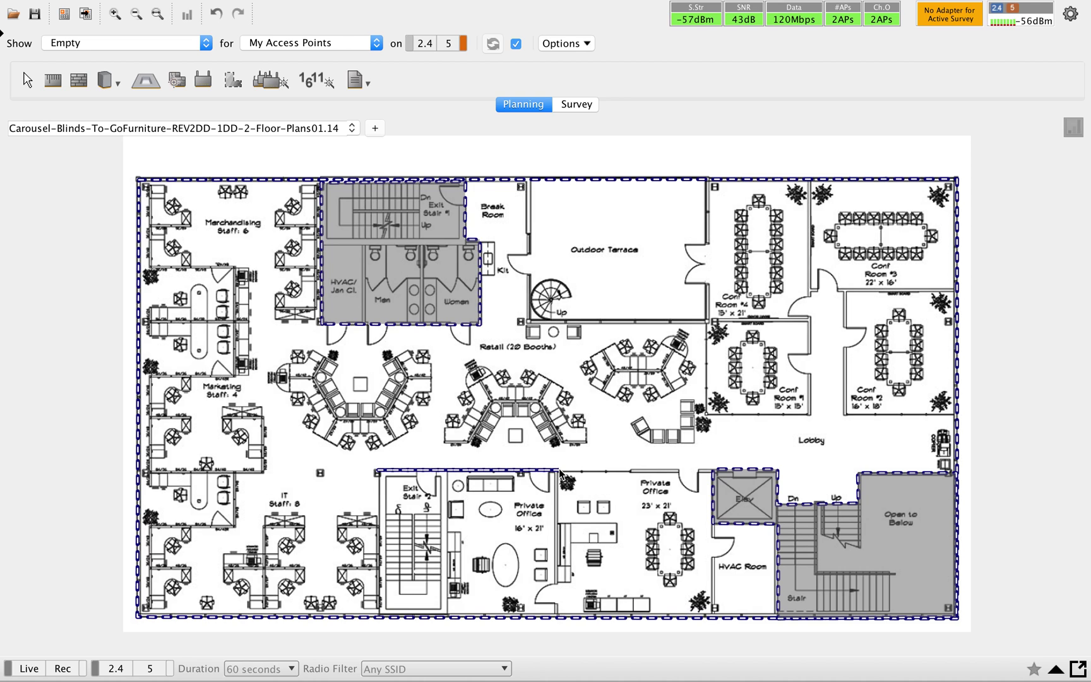
Complete the grey area over Exit Stair #2 and the Private Office with its right-hand corners
left_click(560, 472)
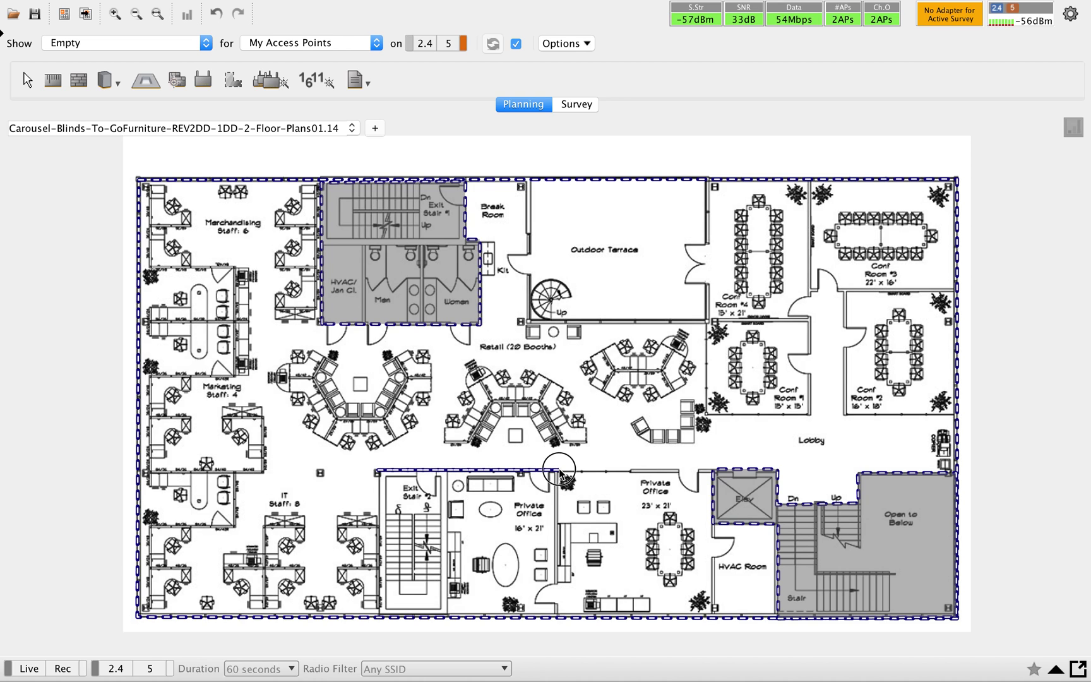
left_click(560, 615)
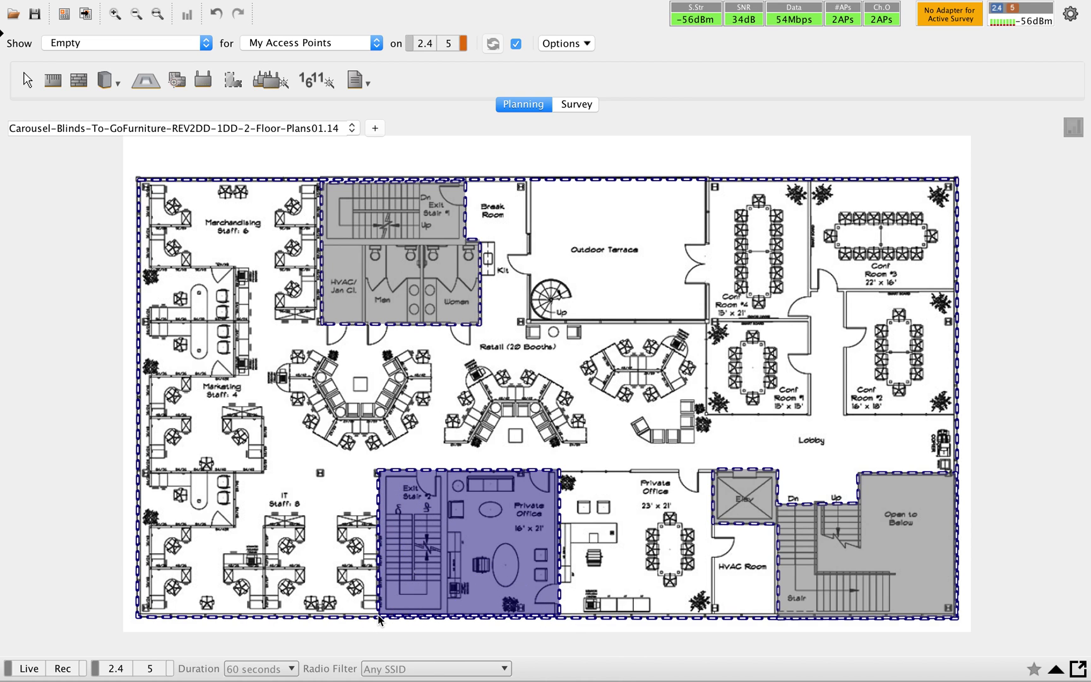
double_click(378, 614)
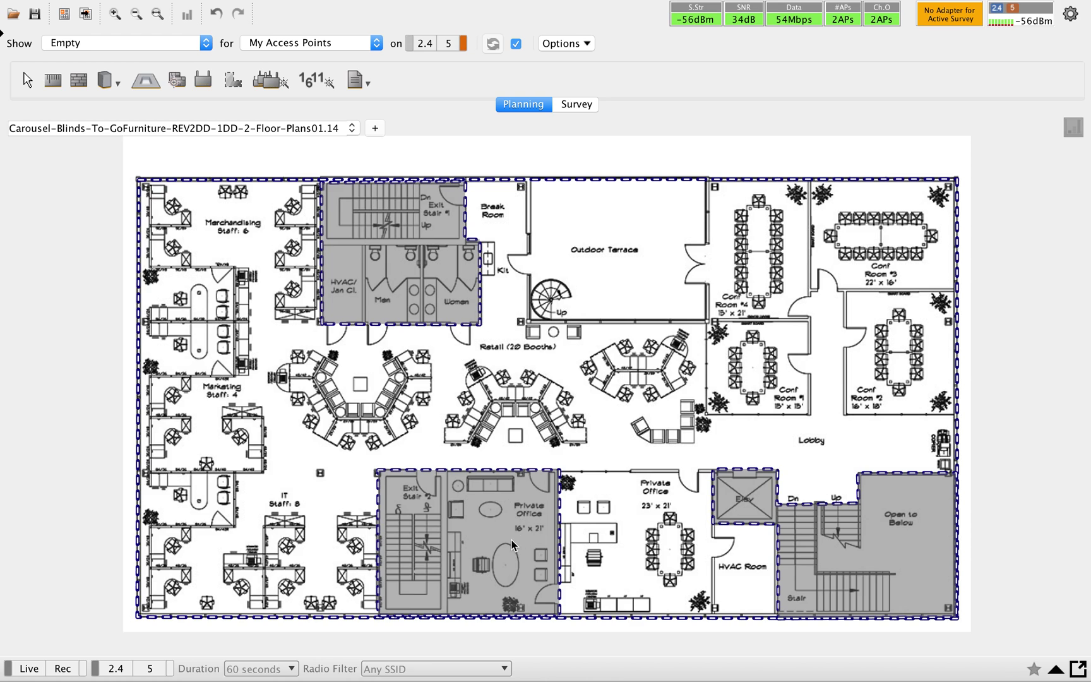
Start a rectangular outline around the Private Office's oval table
left_click(478, 529)
left_click(528, 529)
left_click(528, 591)
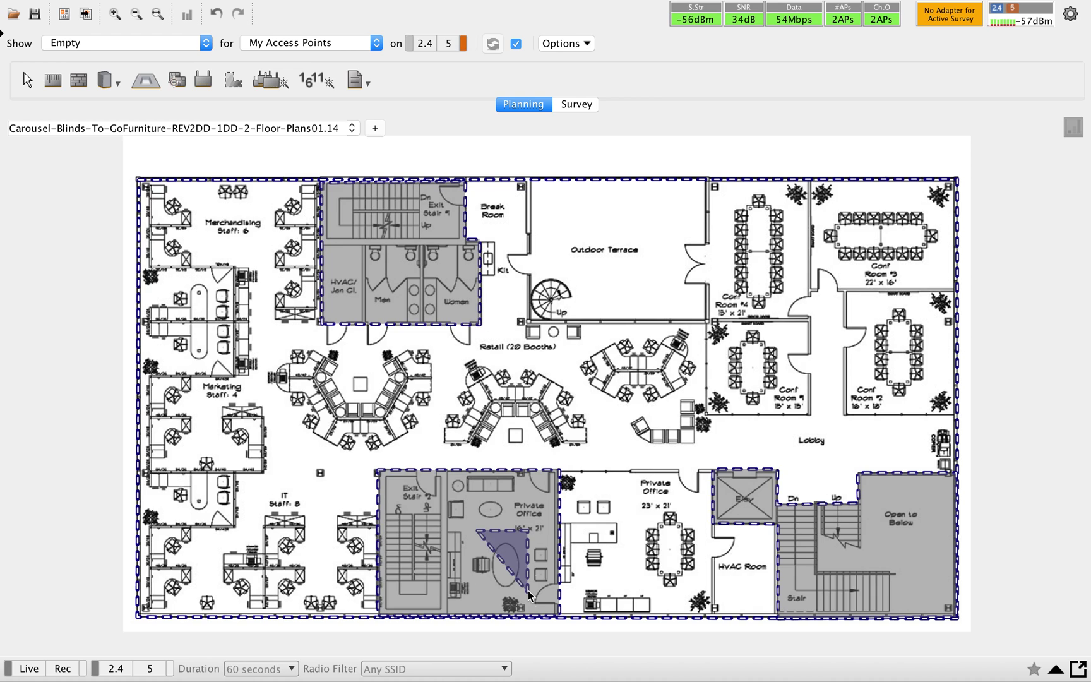
Close the oval table outline, then select the stair-and-office area and the table area to check both
double_click(478, 591)
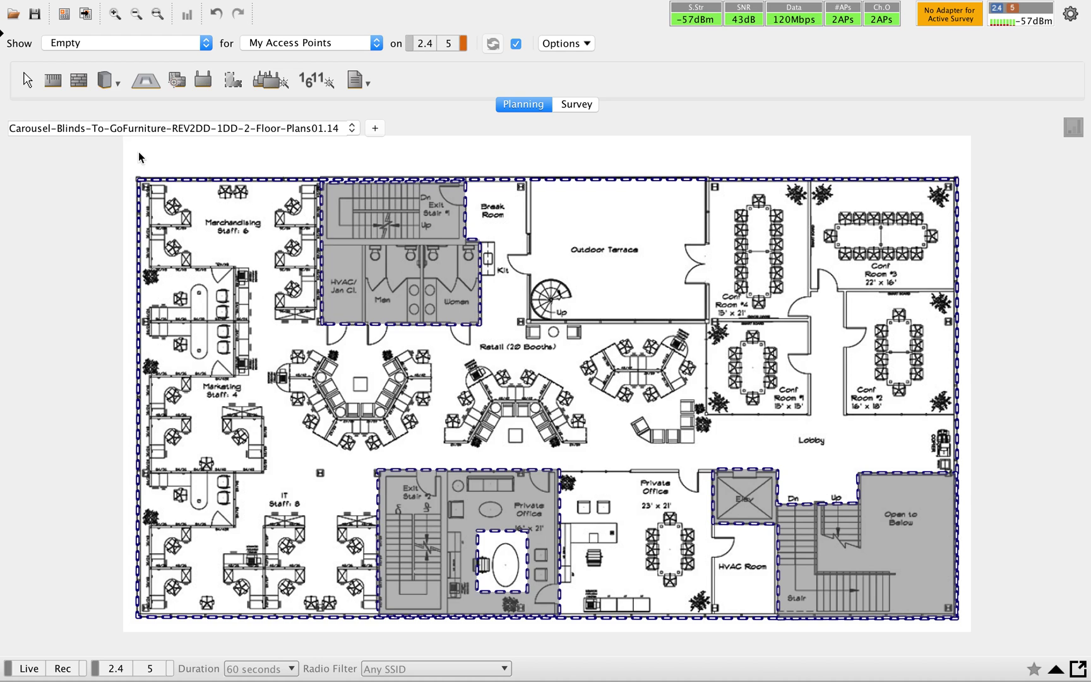
left_click(32, 85)
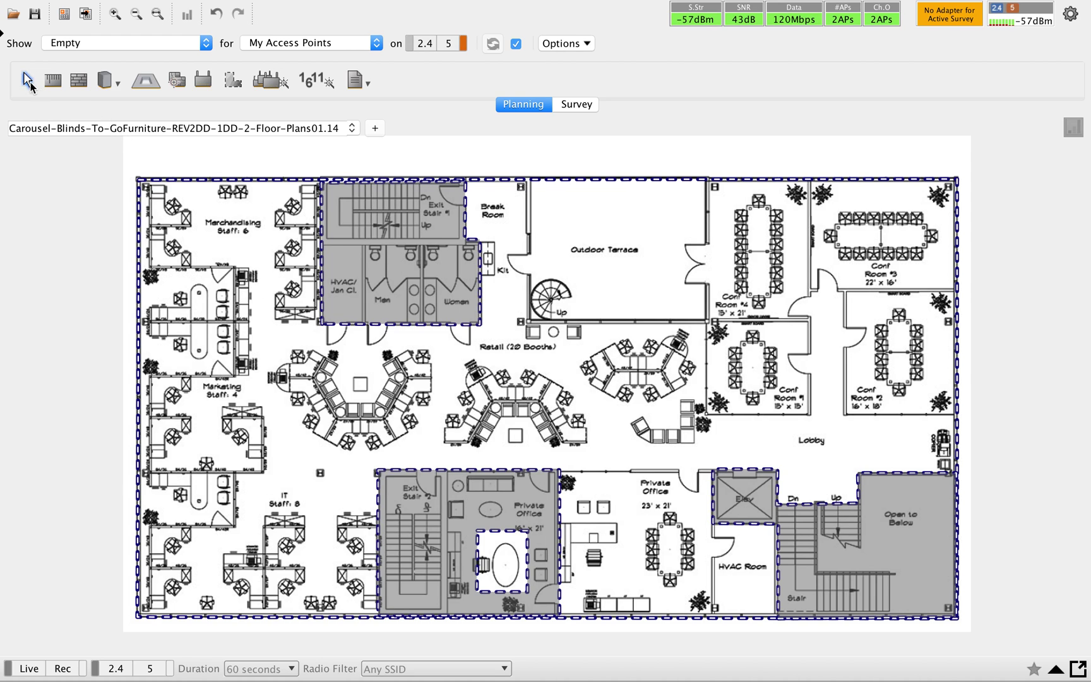
left_click(507, 471)
left_click(506, 557)
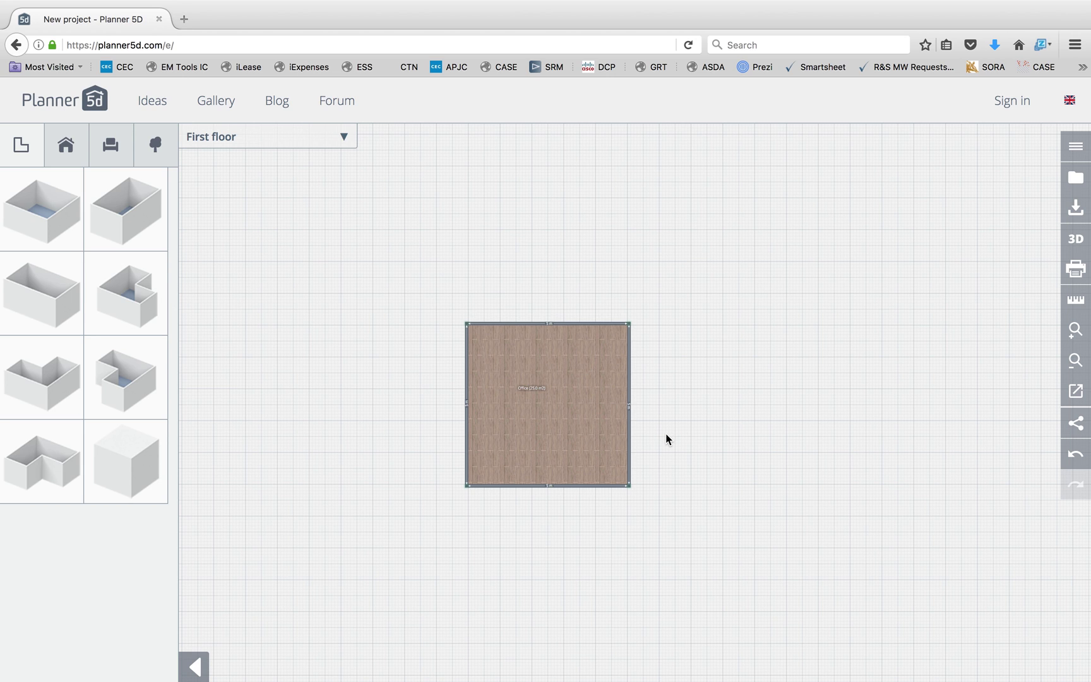
Add a living room on the Office's right wall and an L-shaped room on its top wall
left_click_drag(129, 207, 622, 230)
left_click_drag(706, 276, 685, 371)
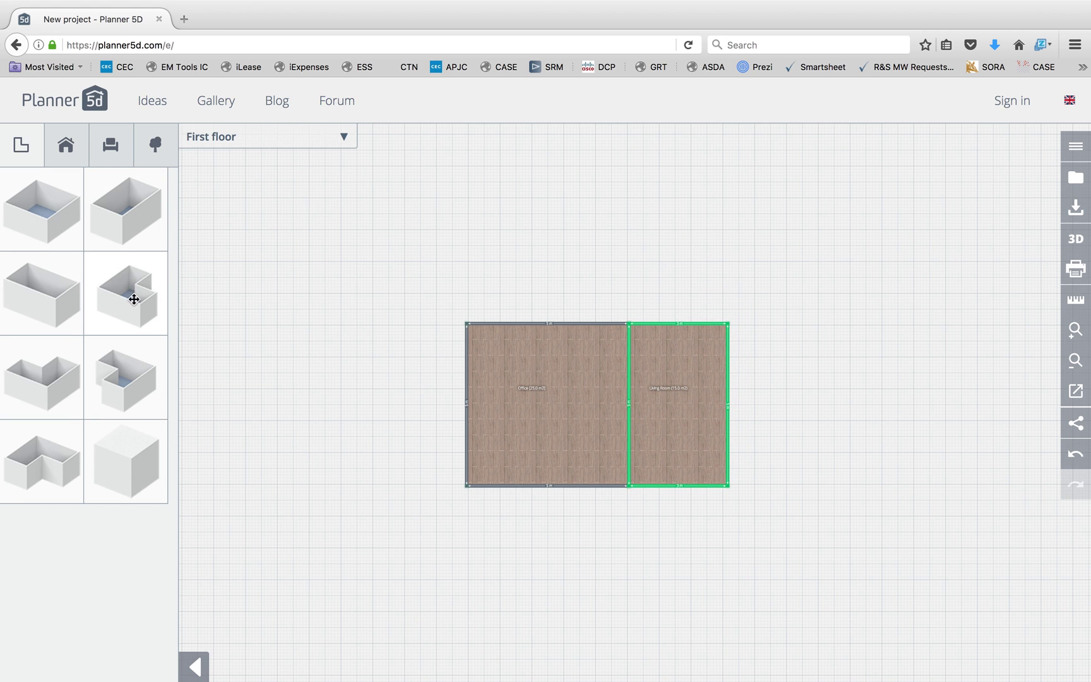
left_click_drag(132, 293, 500, 214)
left_click_drag(545, 258, 514, 212)
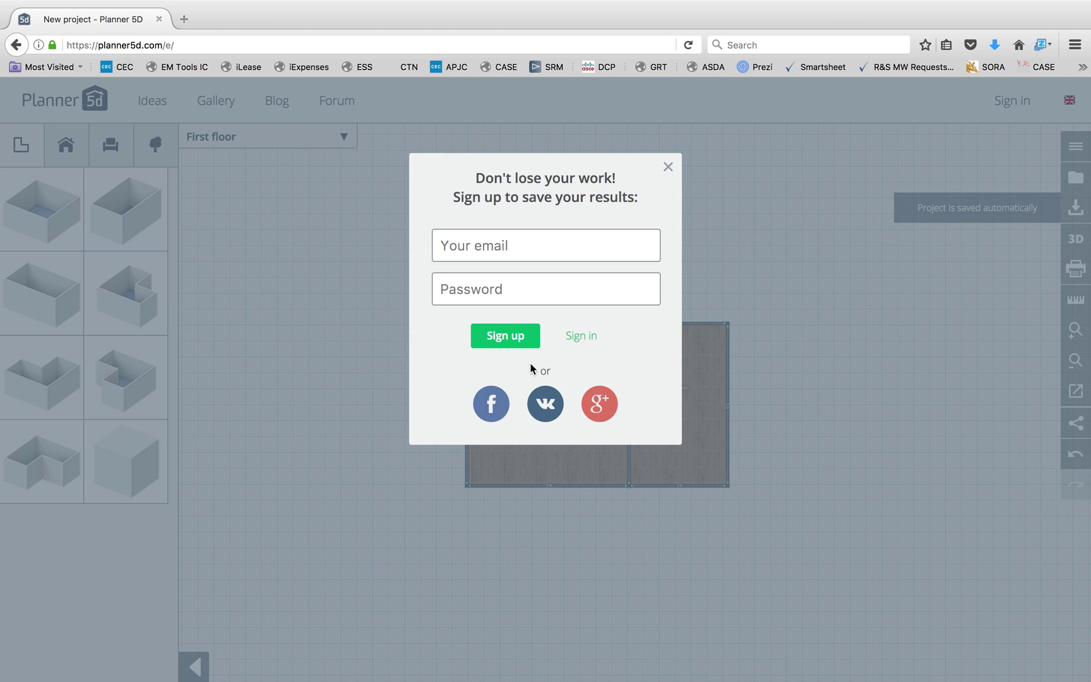
Dismiss the sign-up prompt, clear the selection, and zoom in twice on the three-room plan
left_click(668, 168)
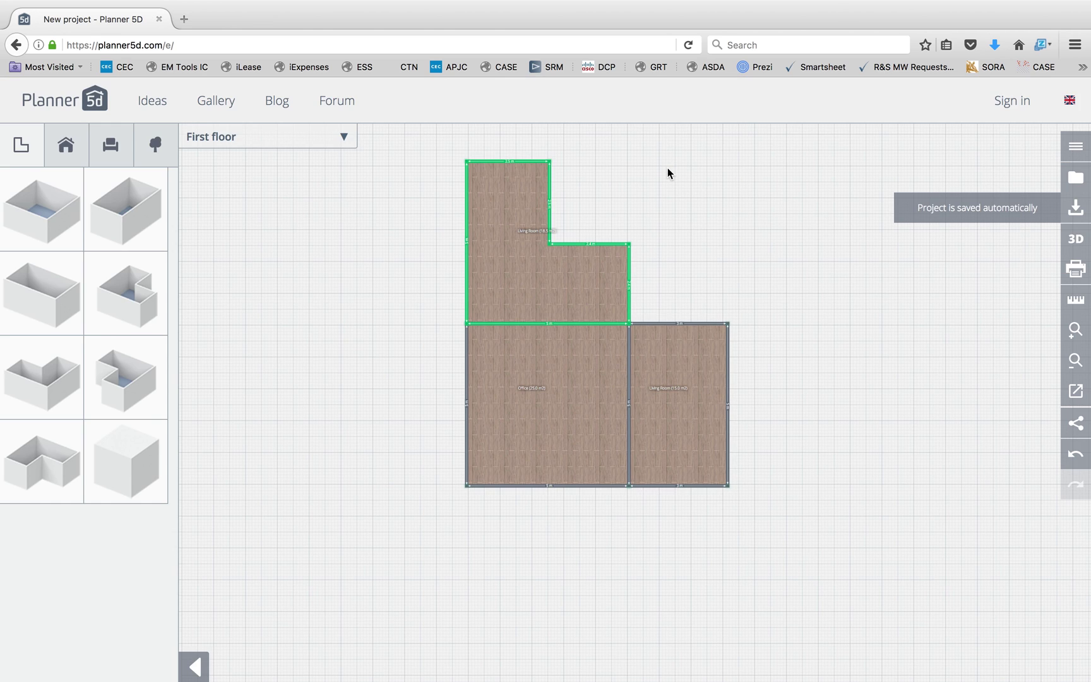
left_click(834, 316)
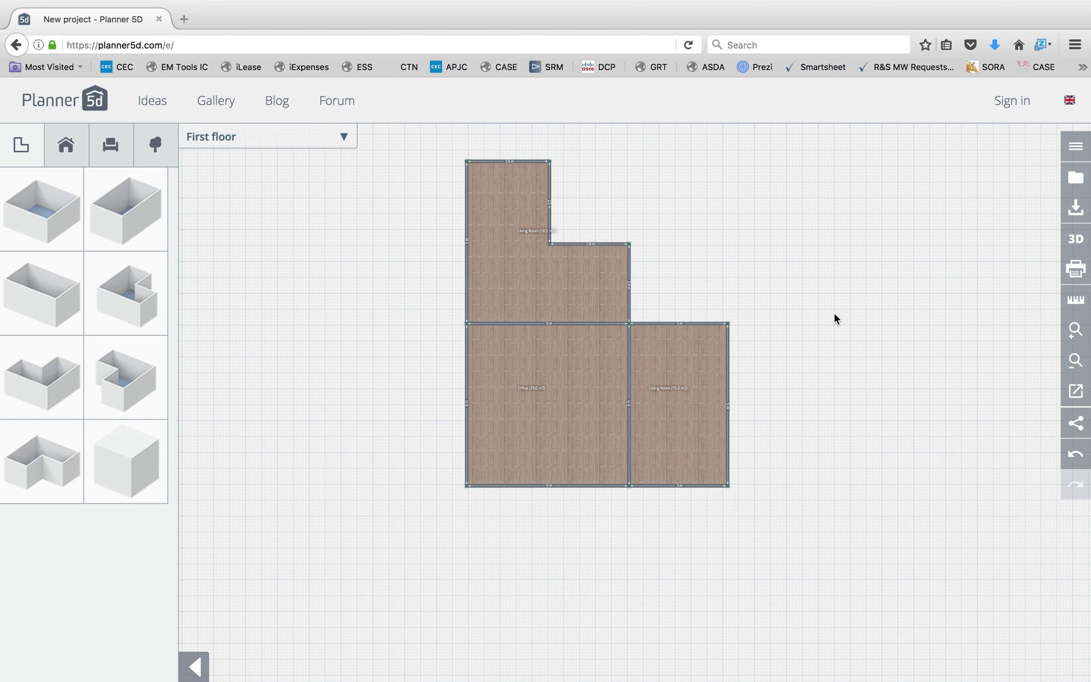
left_click(1077, 340)
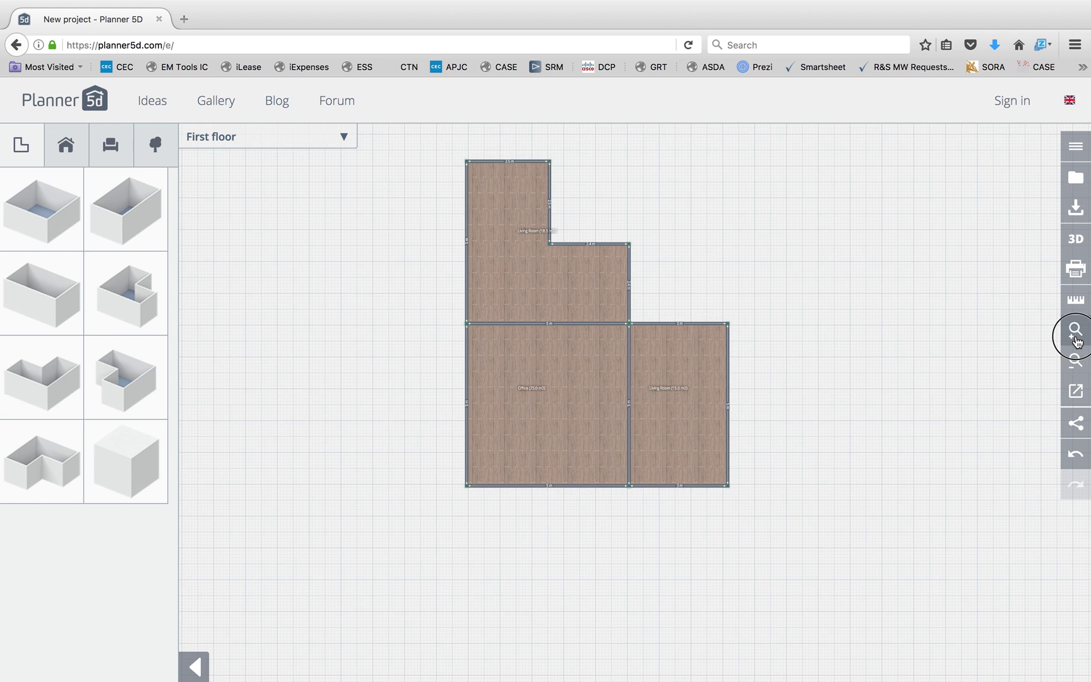
left_click(1077, 340)
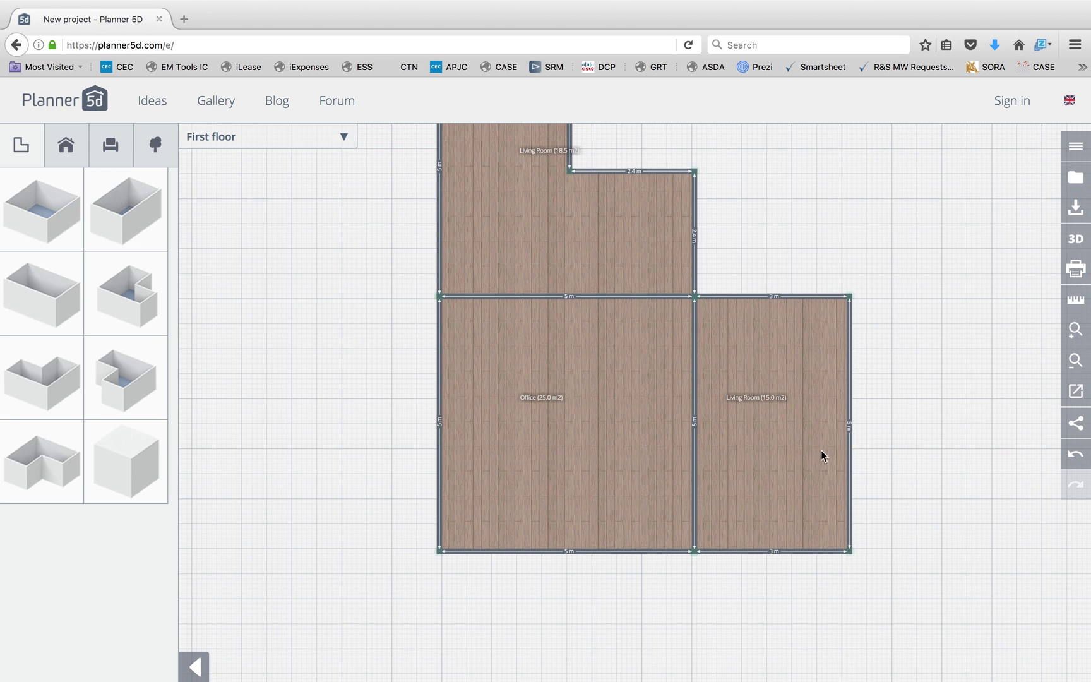
Narrow the right-hand Living Room's wall to 2.44 m wide, giving 12.2 m²
mouse_move(748, 552)
left_mouse_down()
mouse_move(750, 521)
mouse_move(748, 550)
left_mouse_up()
left_click(915, 395)
left_click_drag(853, 411, 826, 419)
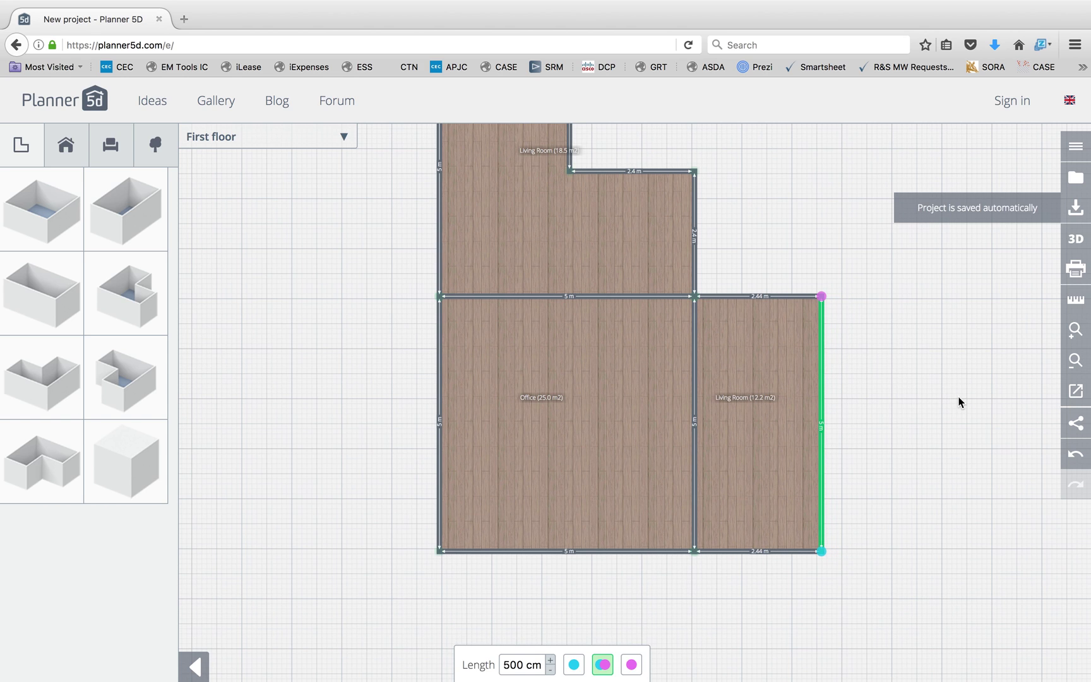
left_click(900, 366)
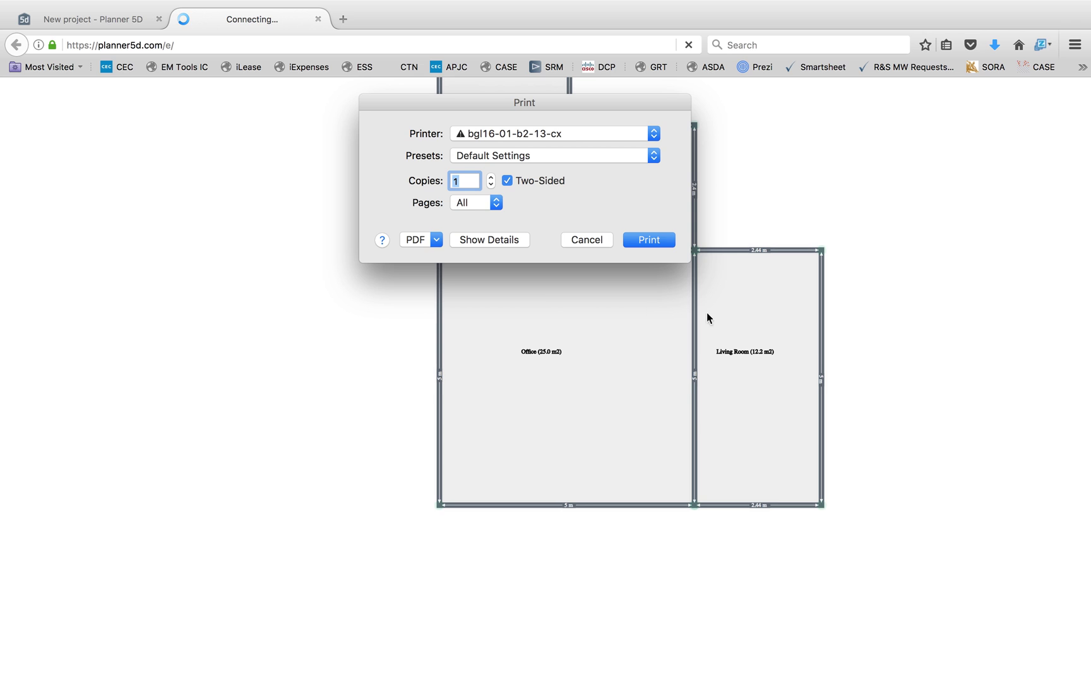
Print the plan via EPSON L220 Series as a PDF saved to Desktop > Ekahau Training
left_click(612, 130)
left_click(591, 161)
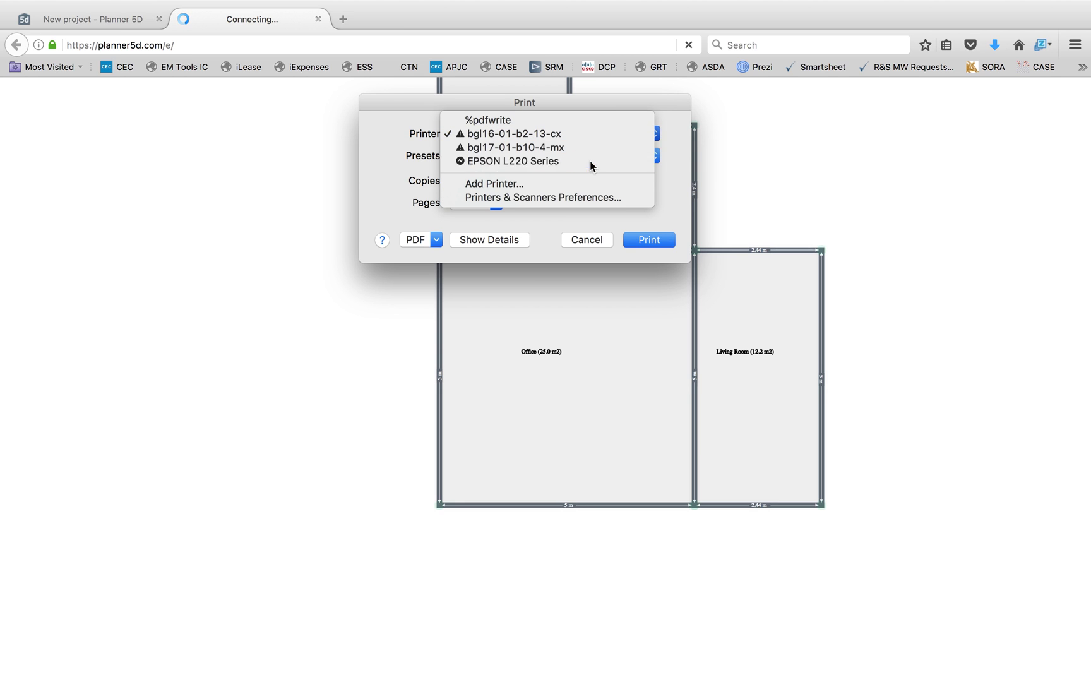
left_click(435, 240)
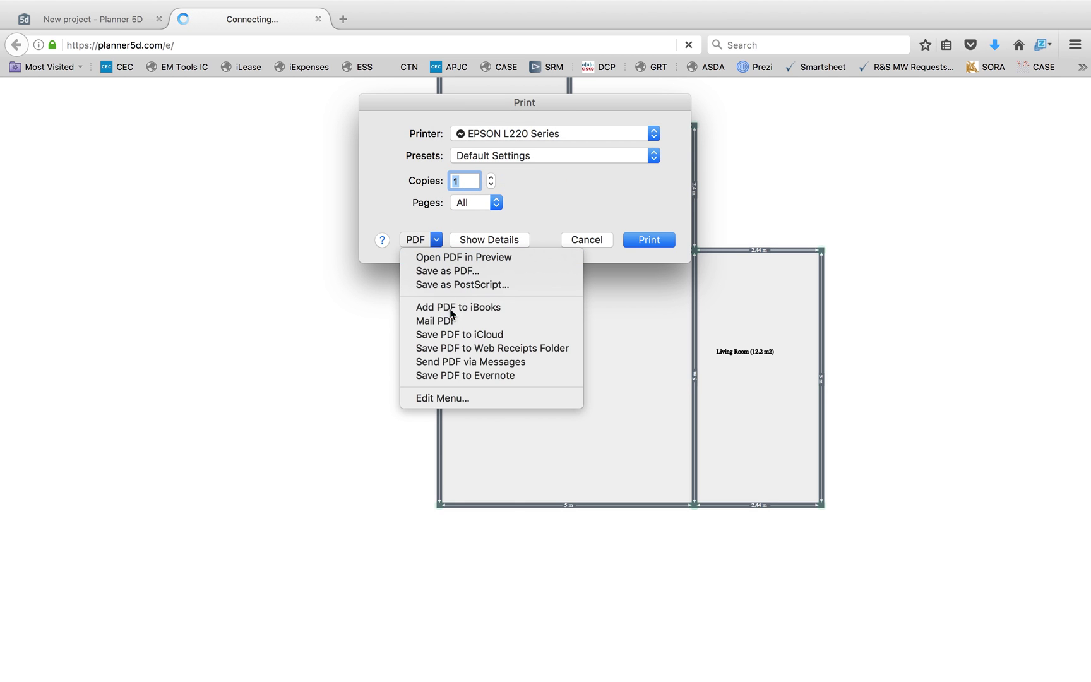
left_click(538, 272)
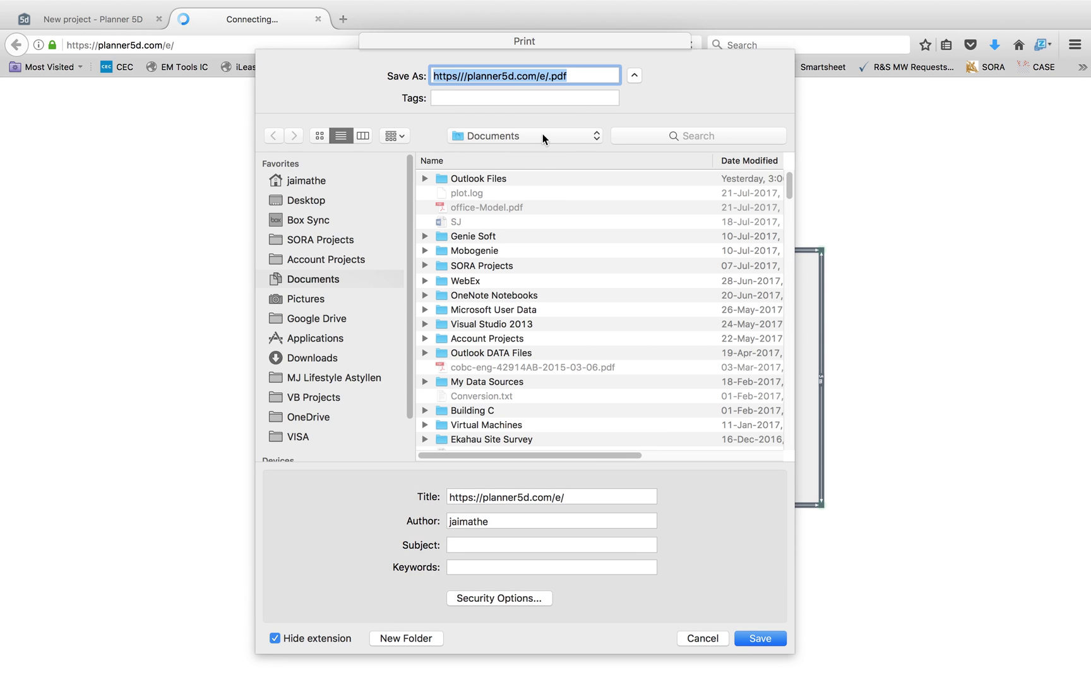
left_click(312, 202)
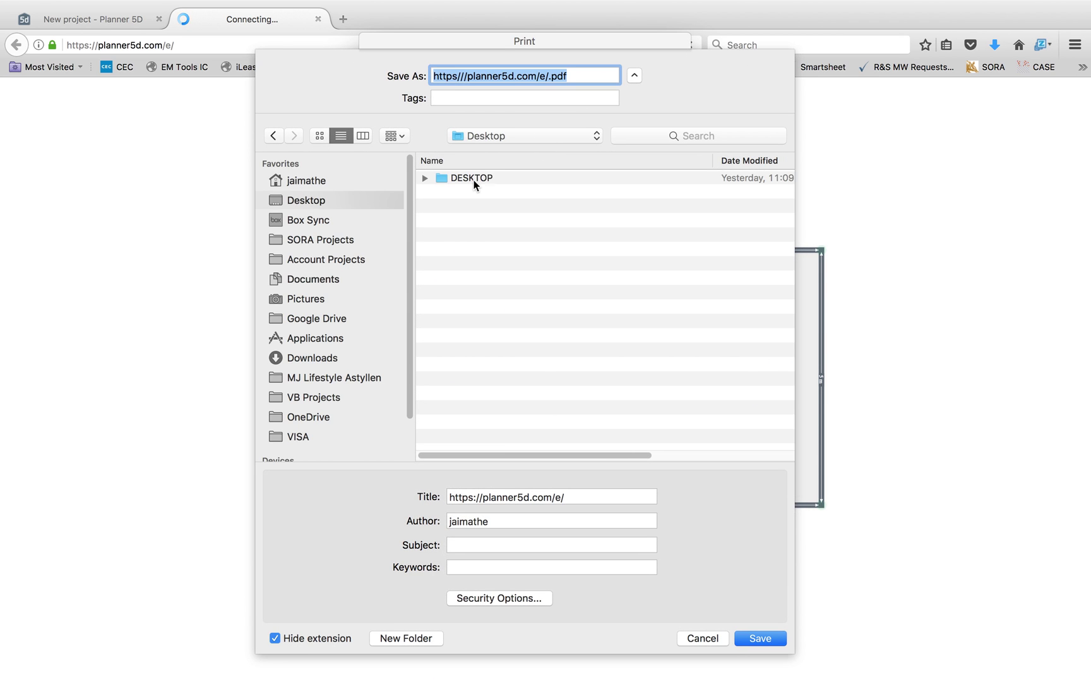
double_click(472, 180)
double_click(460, 178)
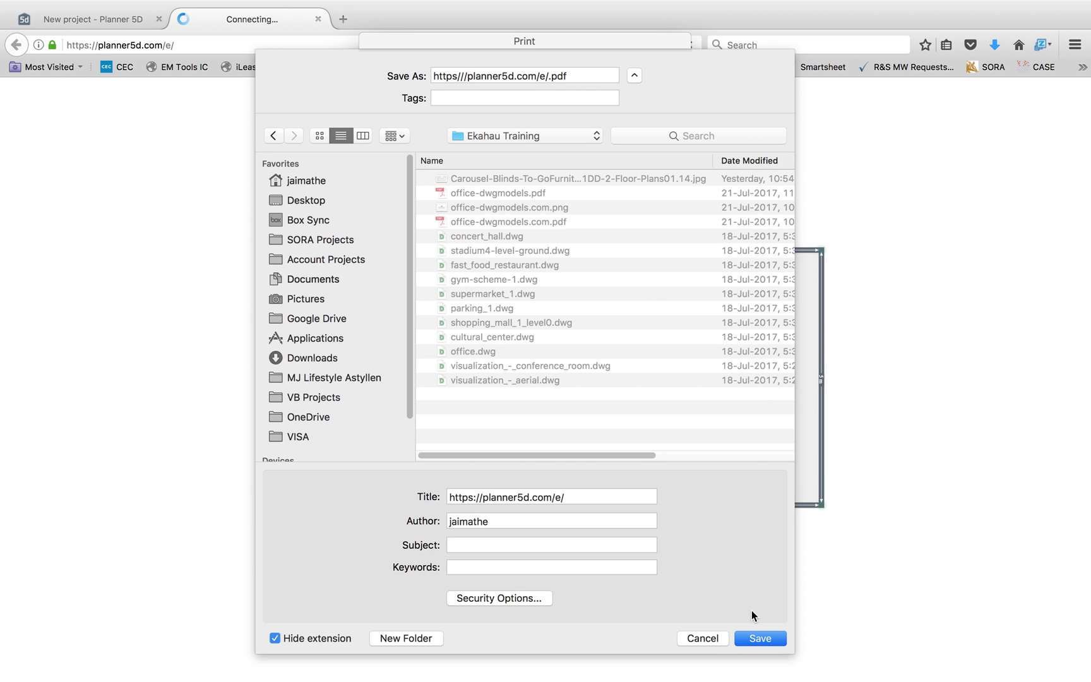
left_click(761, 639)
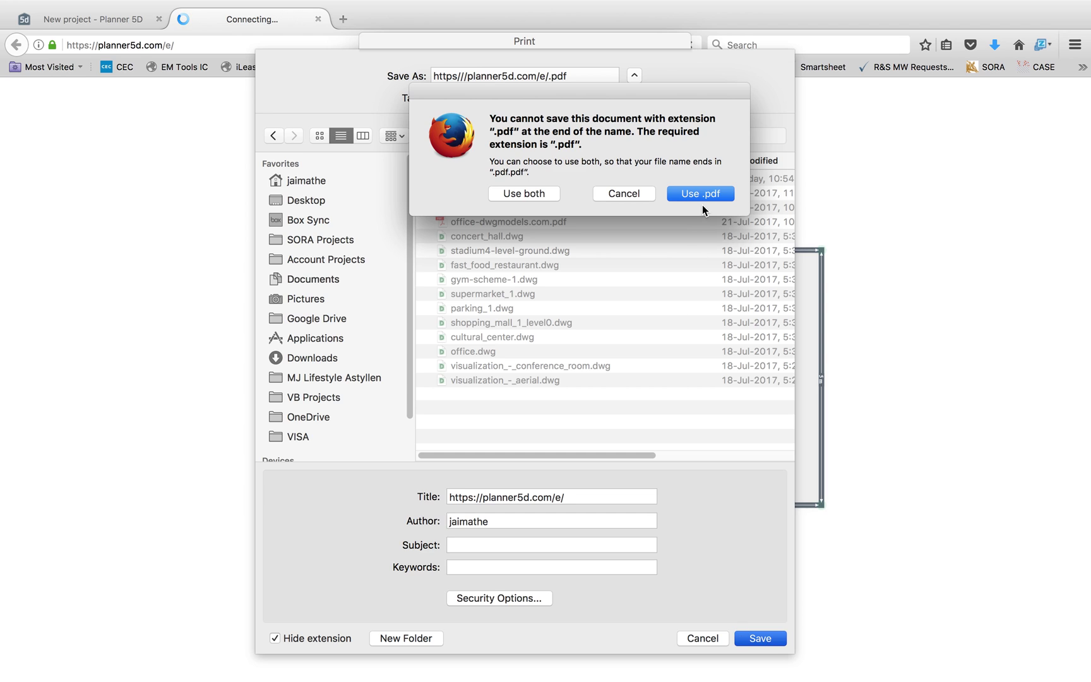
left_click(702, 194)
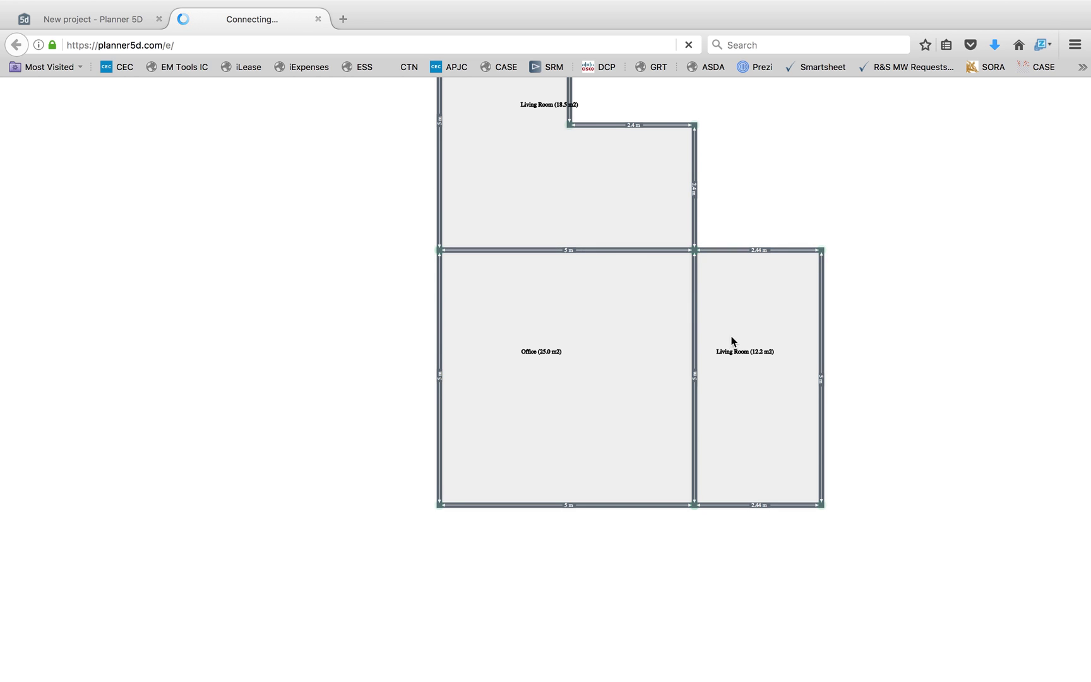
In Ekahau Site Survey, start adding a new floor-plan map, then return to the browser
key("ctrl+Left")
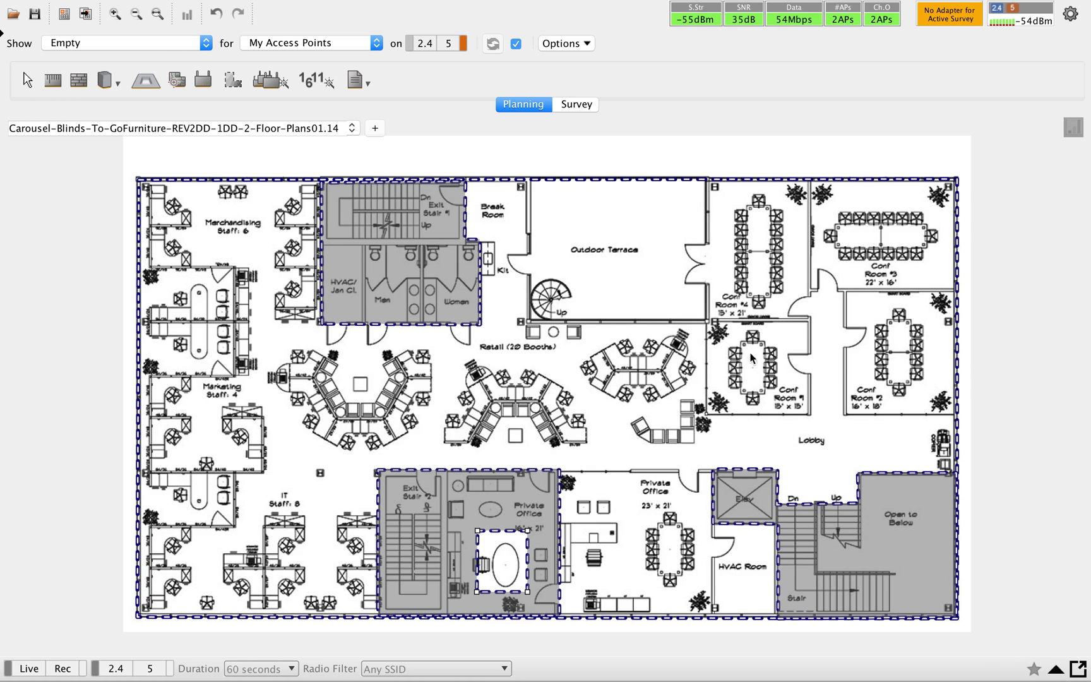
left_click(376, 129)
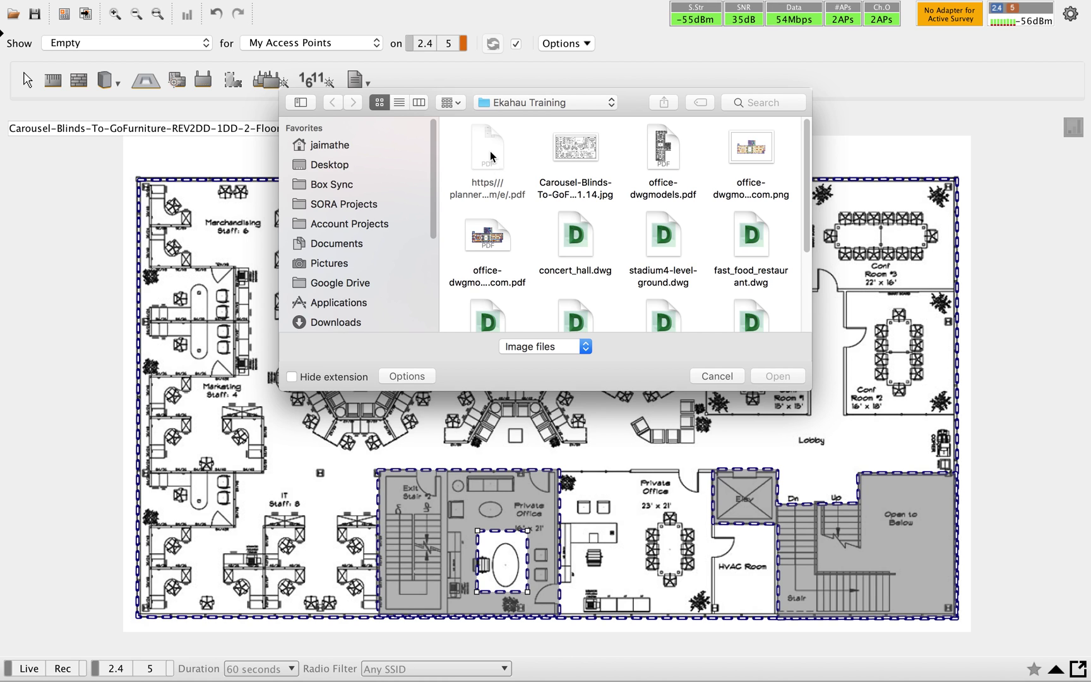
key("ctrl+Right")
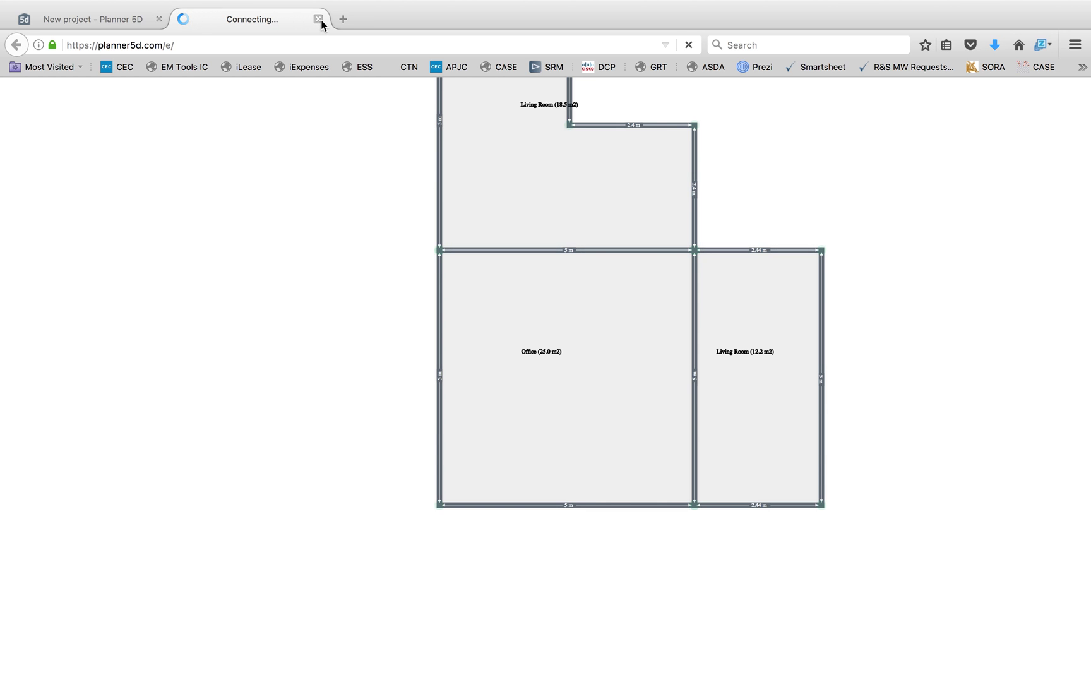
Close the leftover print tab and save the floor plan again as Test.pdf
left_click(319, 18)
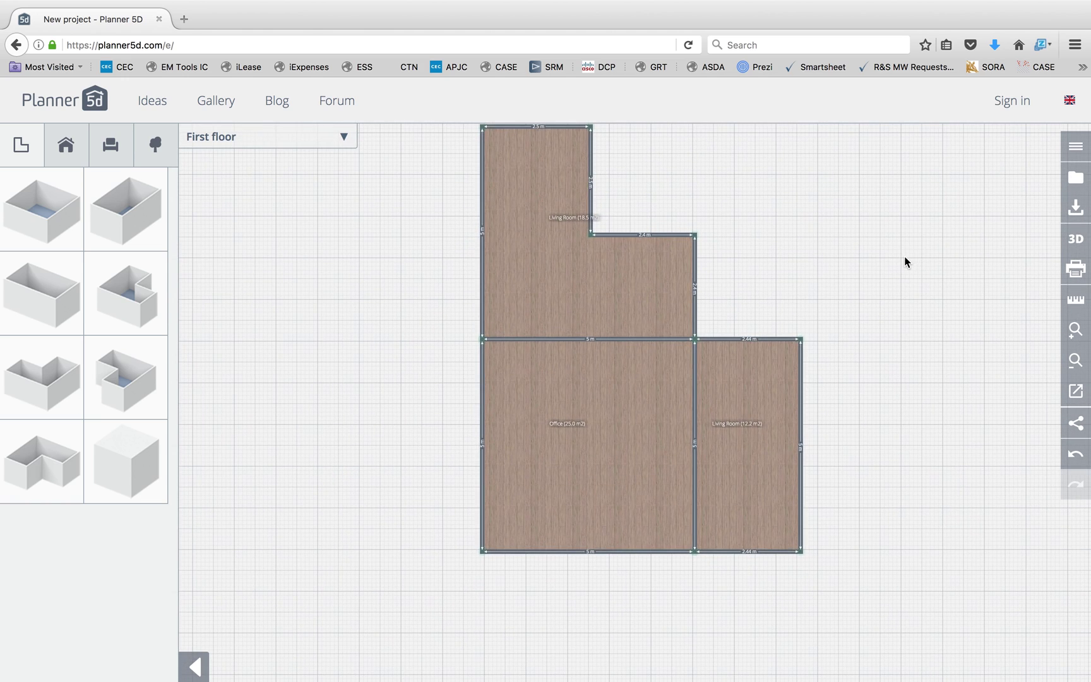
left_click(1076, 268)
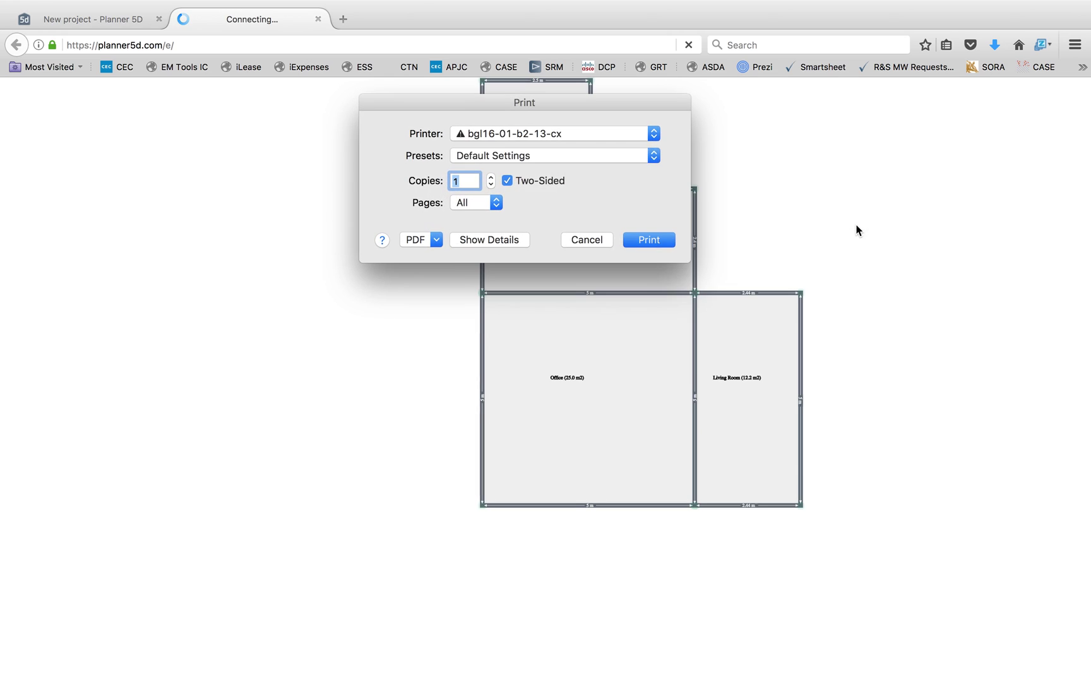
left_click(436, 239)
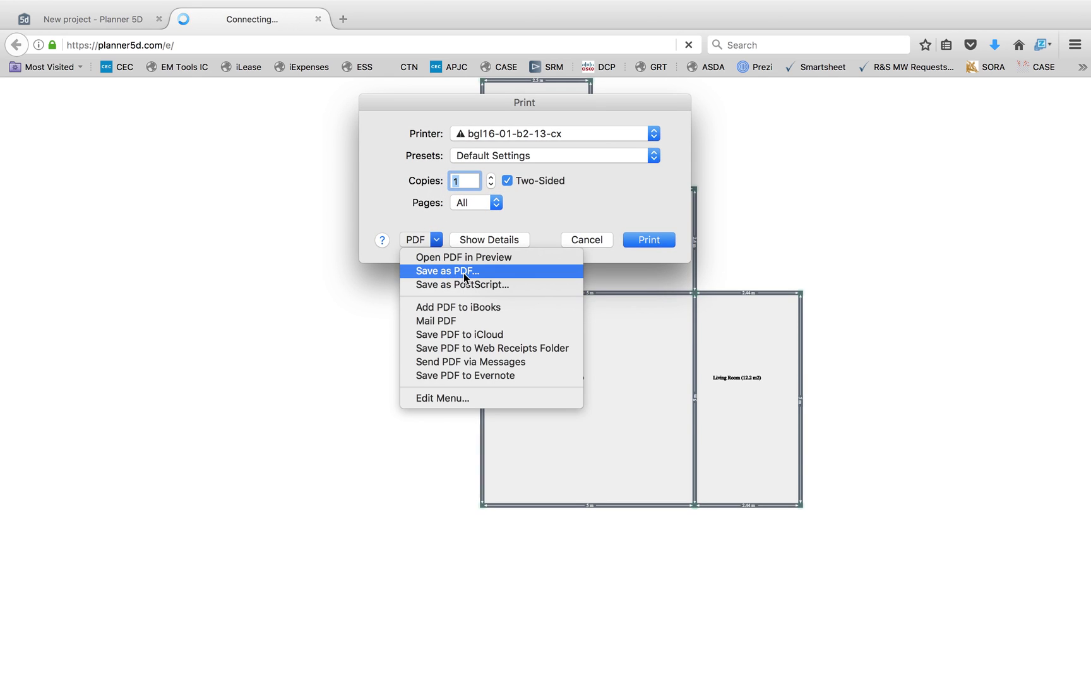
left_click(464, 273)
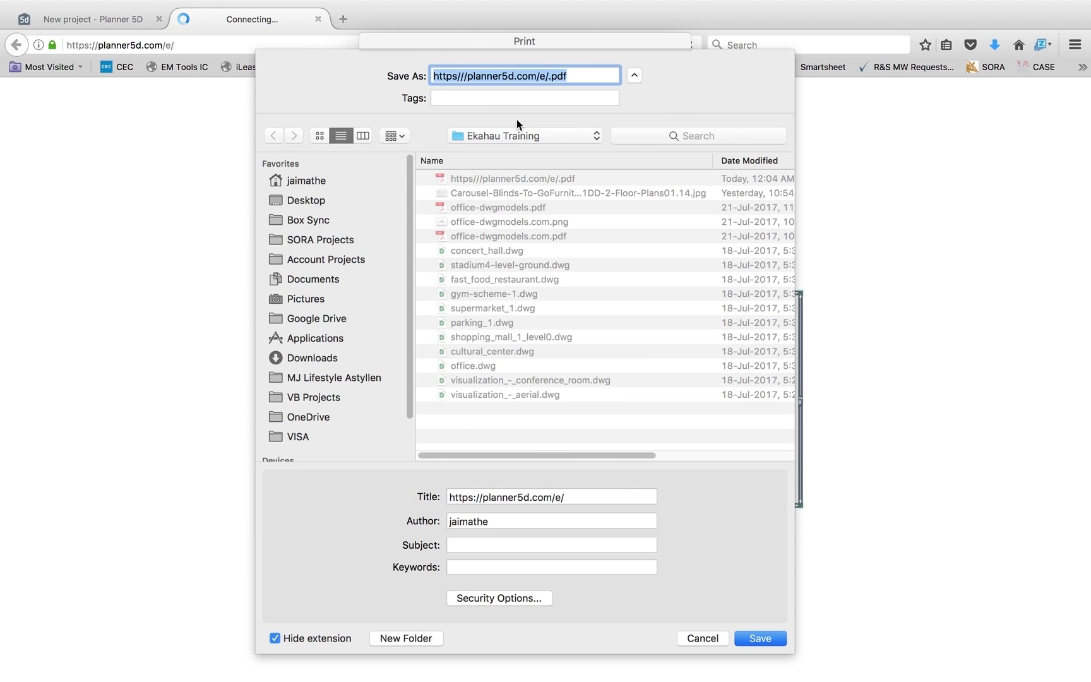
type("Tes")
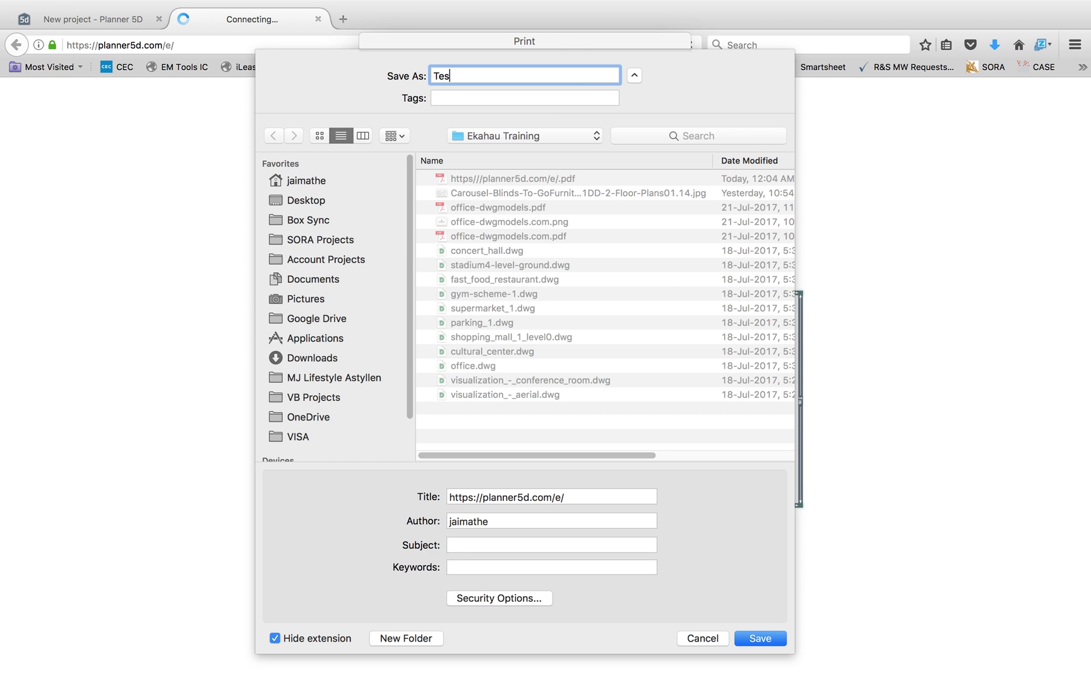
type("t")
left_click(763, 636)
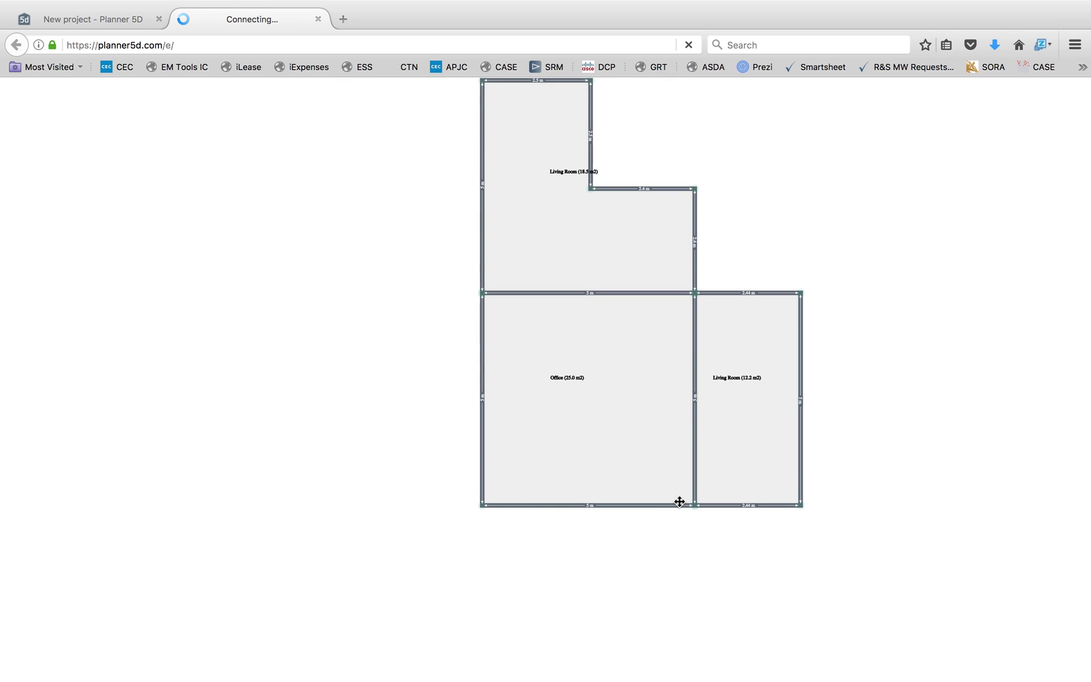
key("ctrl+Left")
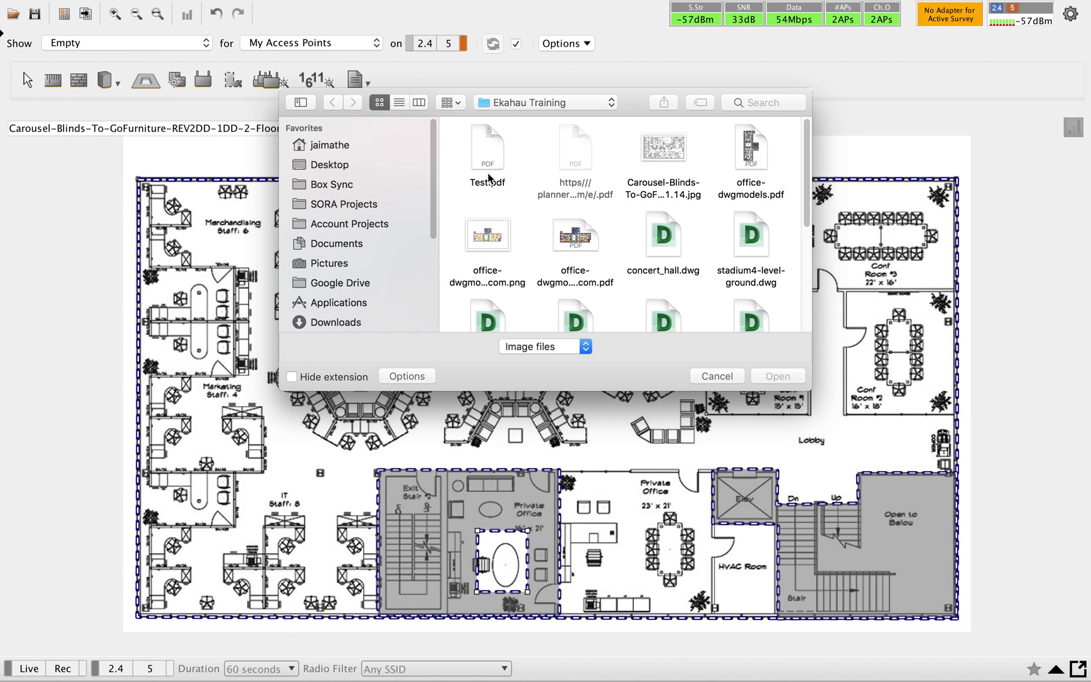
Select Test.pdf in the picker and import it as the new Test map
left_click(488, 178)
left_click(776, 377)
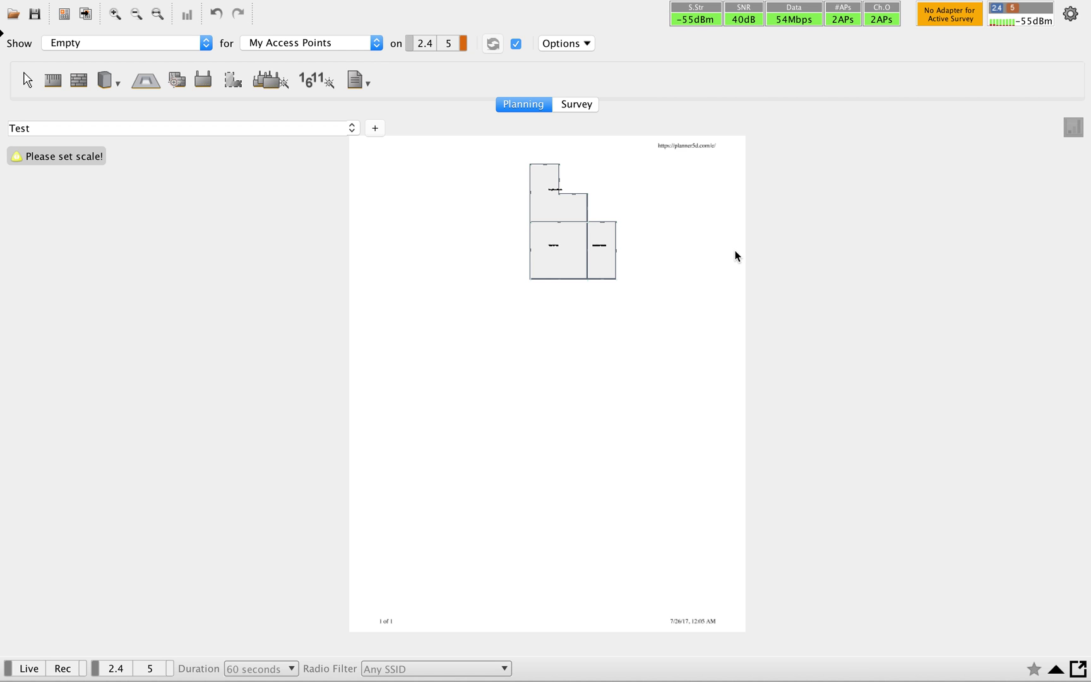
mouse_move(338, 7)
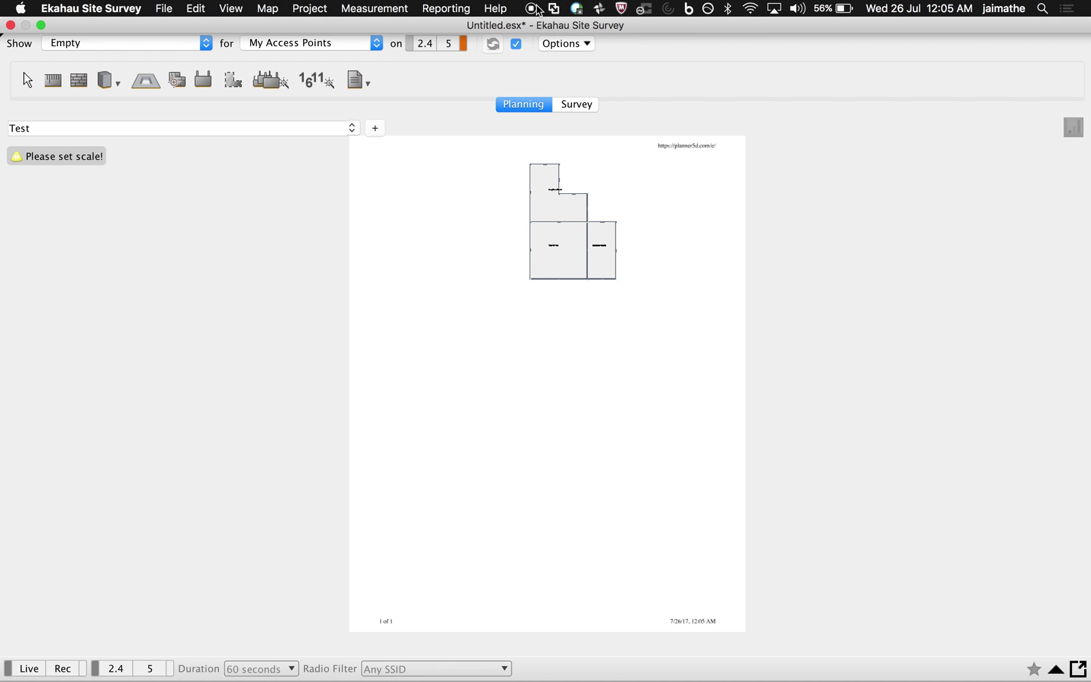